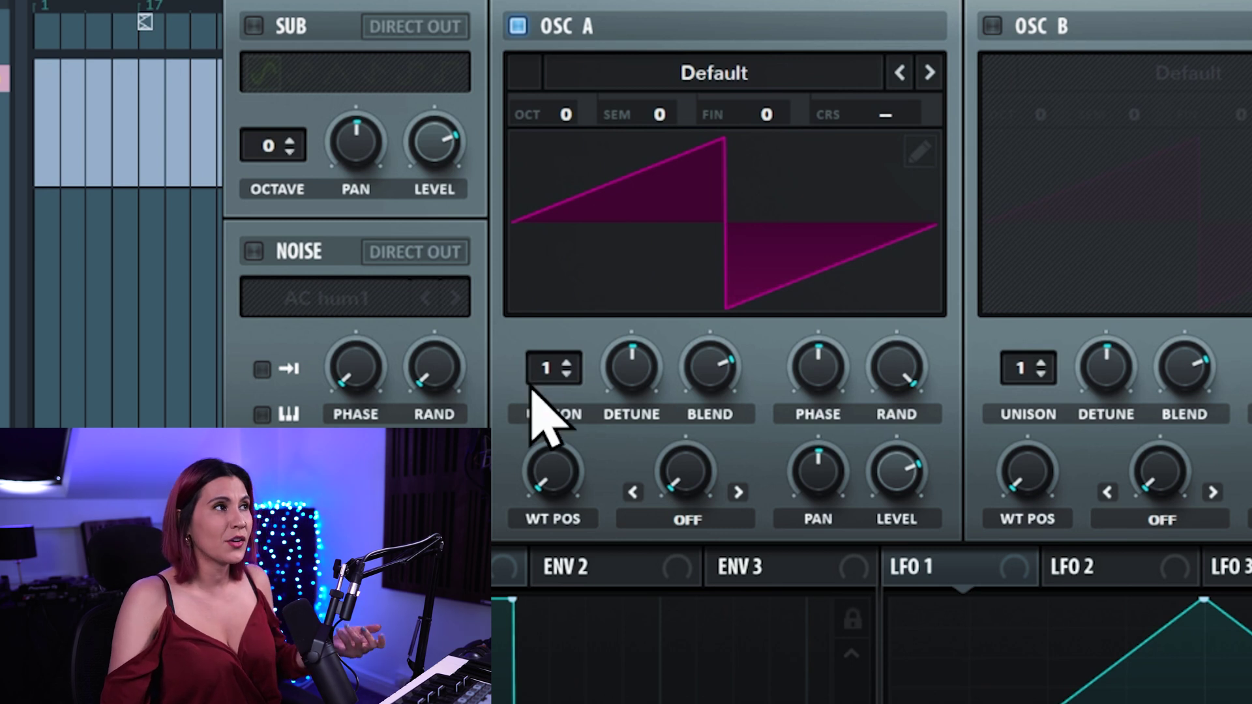
- Try OSC A with 2 unison voices and compare it against a single voice
left_click(567, 364)
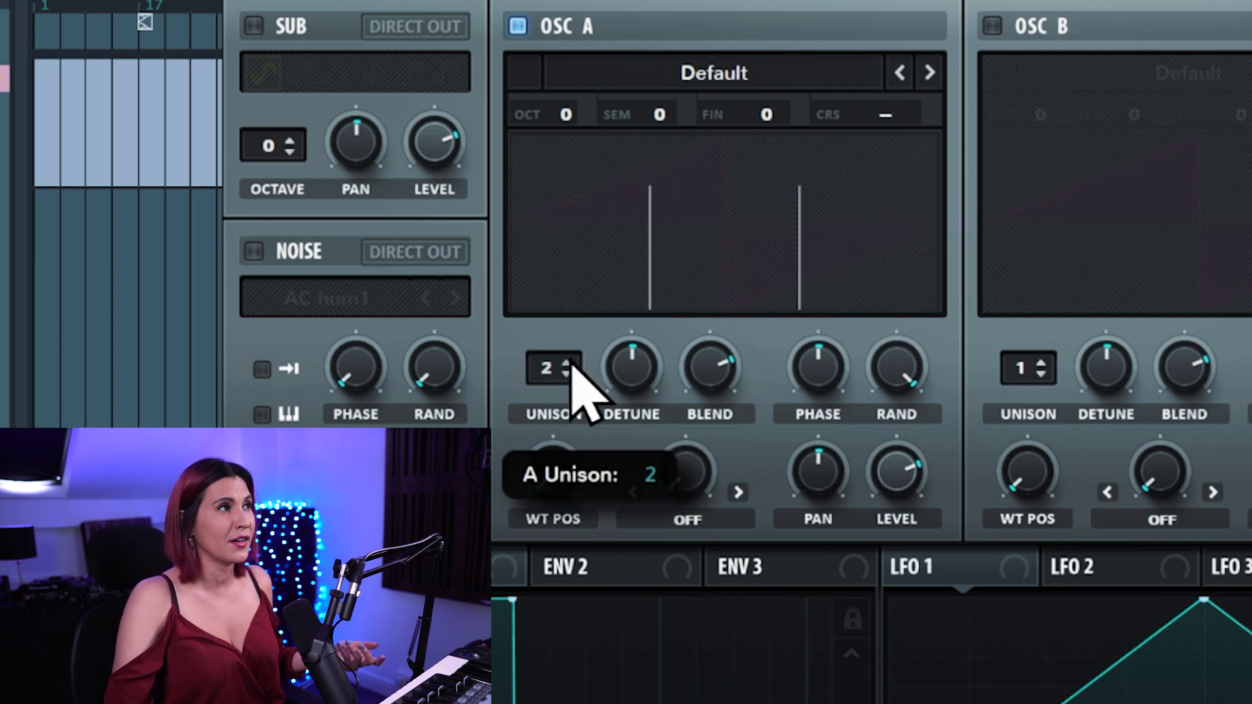
left_click_drag(578, 324, 592, 339)
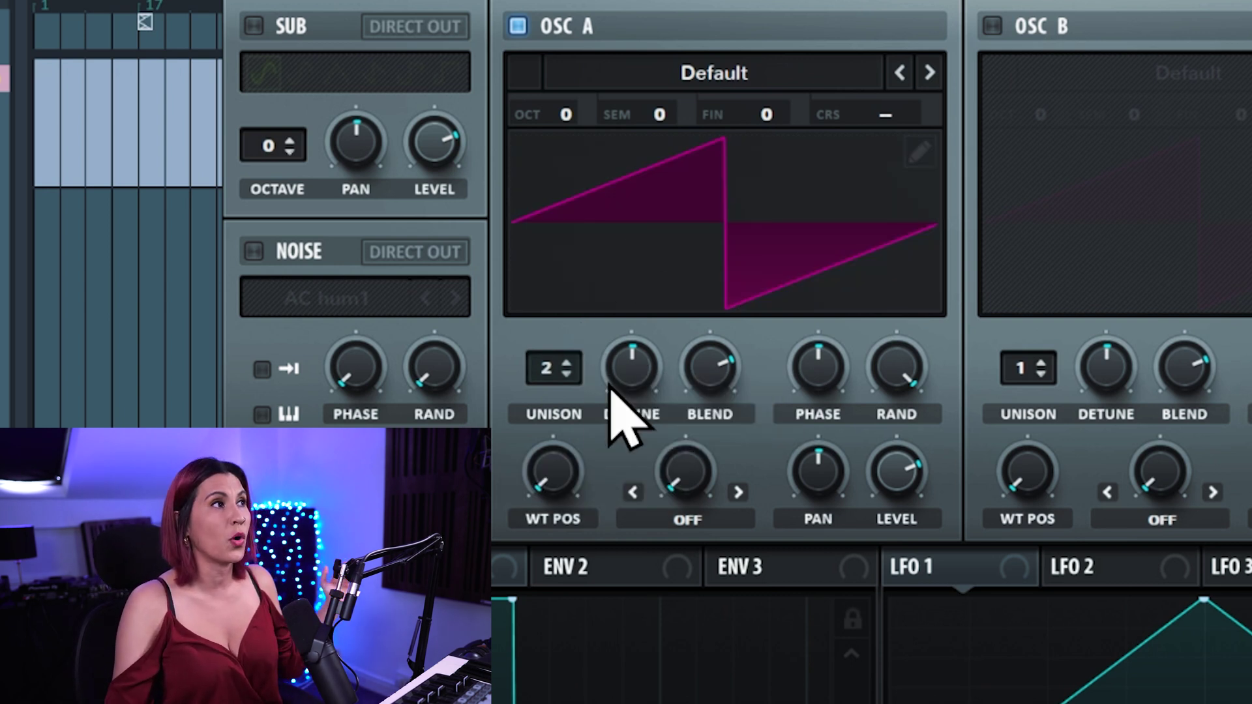
left_click_drag(568, 371, 580, 417)
left_click_drag(568, 369, 561, 413)
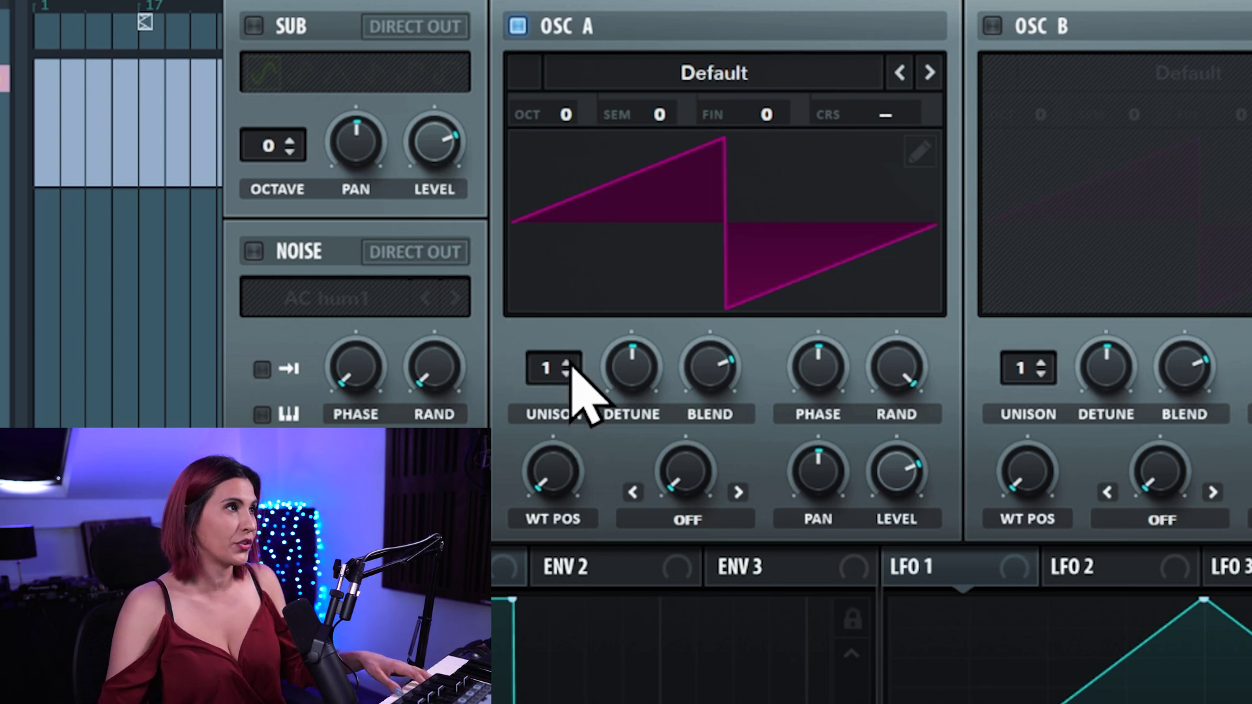
left_click_drag(569, 369, 600, 490)
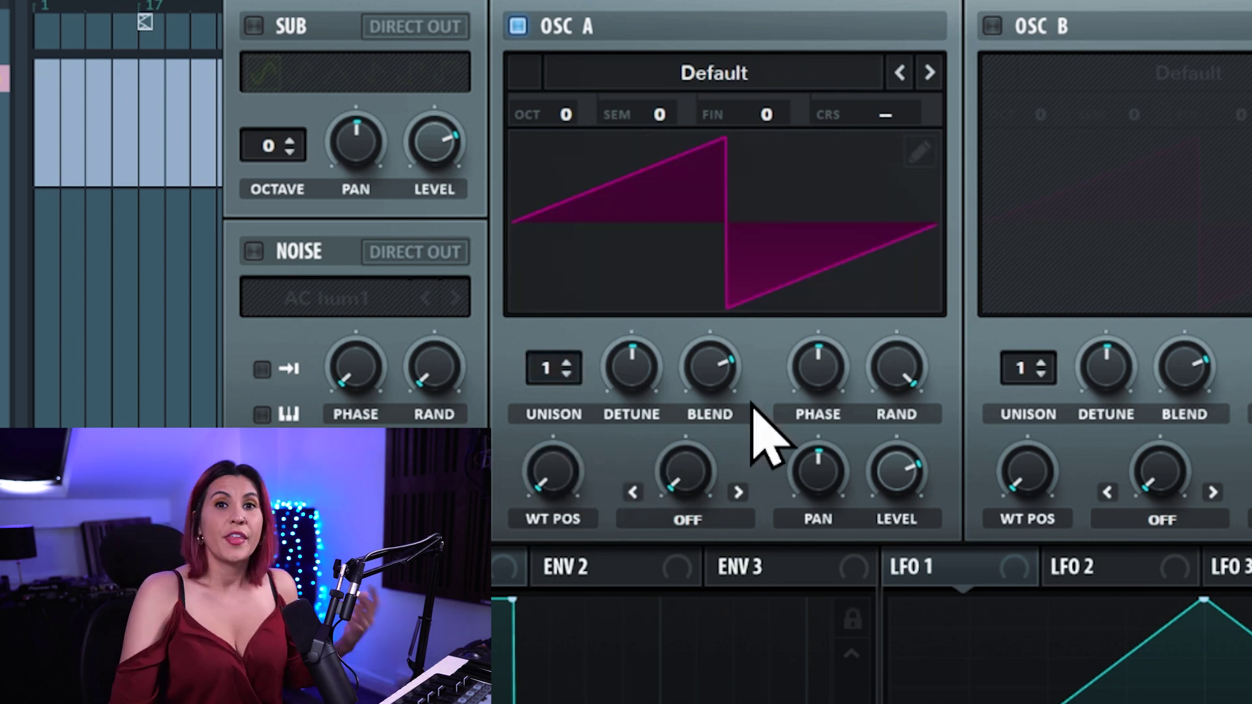
- Set OSC A to 6 unison voices and lower its detune below the midpoint
left_click_drag(570, 365, 586, 270)
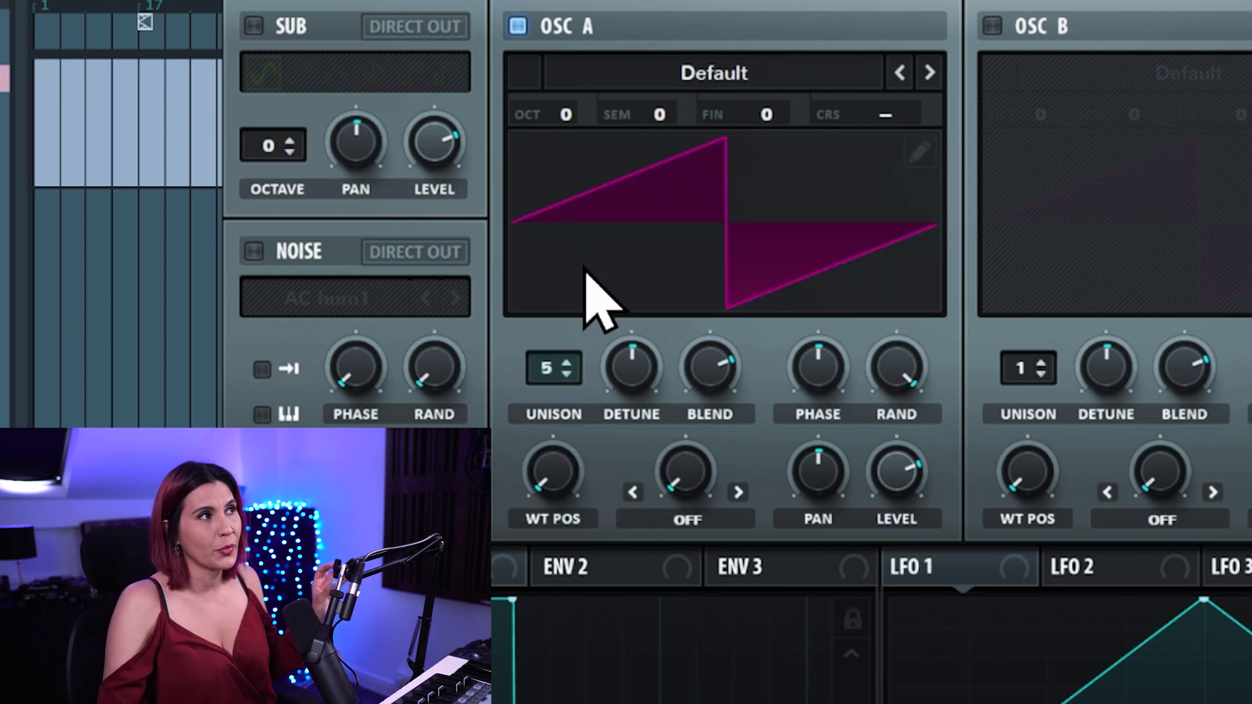
left_click_drag(642, 361, 685, 498)
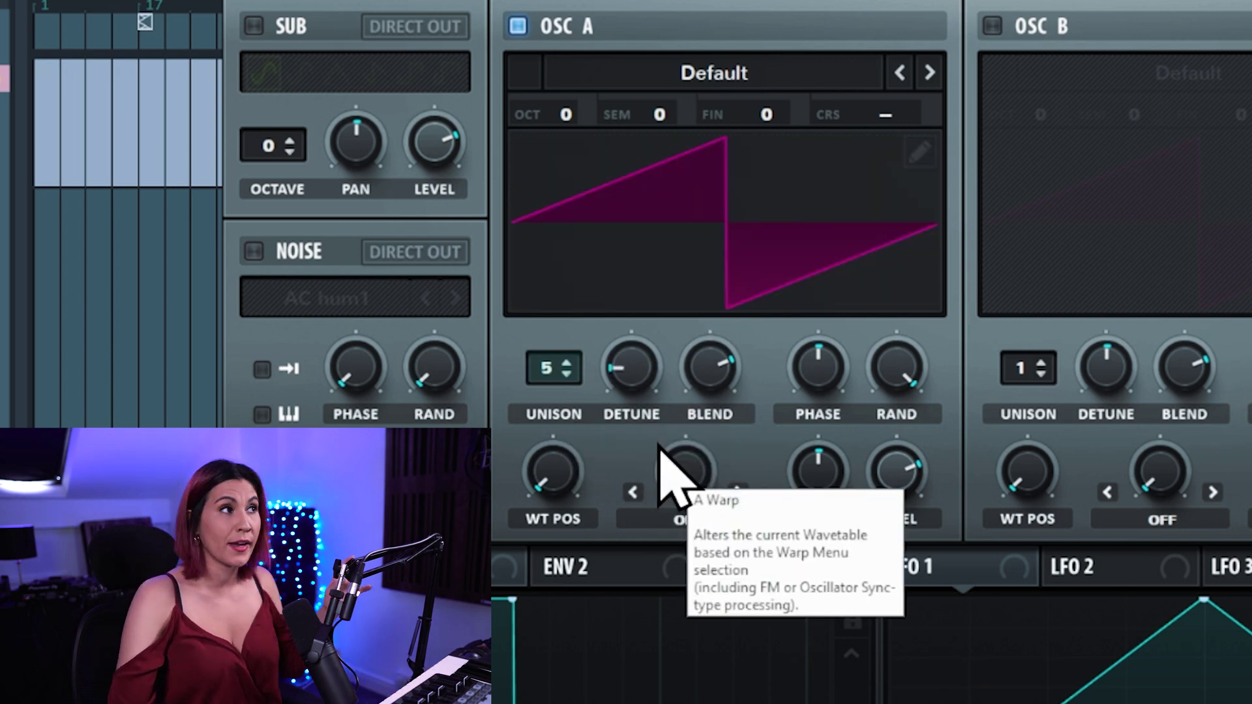
left_click_drag(616, 391, 655, 394)
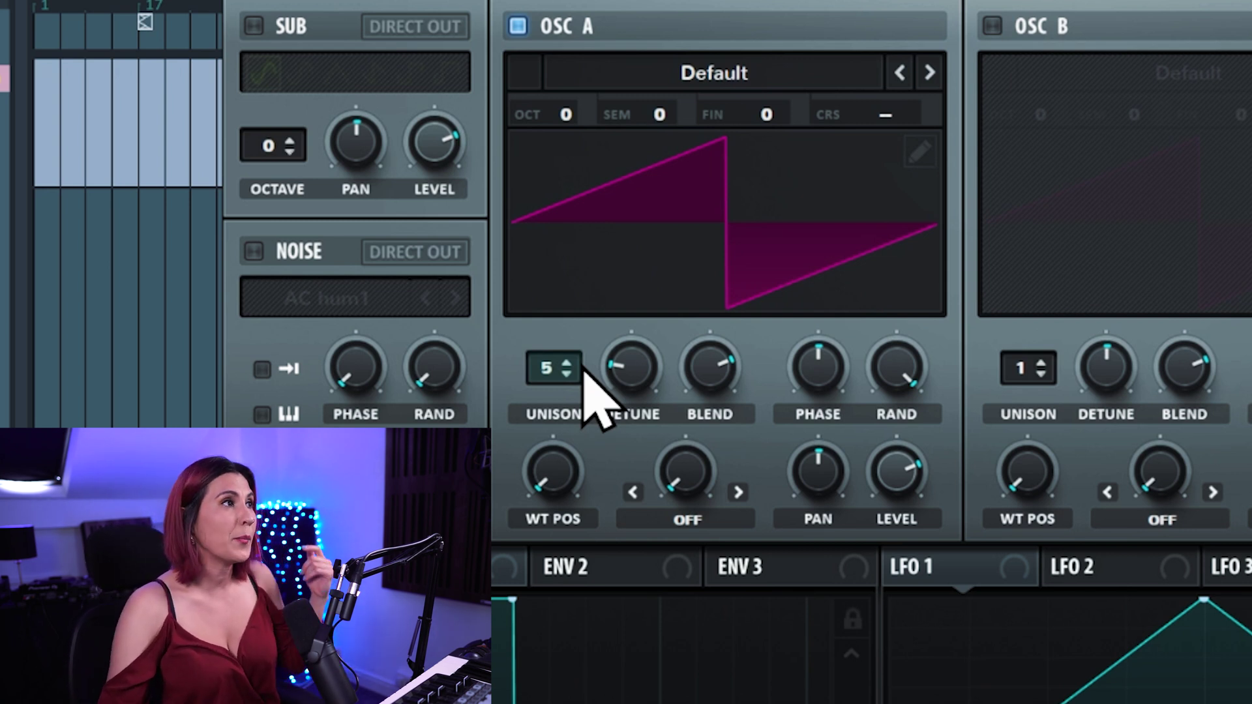
mouse_move(583, 367)
left_mouse_down()
mouse_move(571, 352)
mouse_move(569, 385)
mouse_move(574, 363)
left_mouse_up()
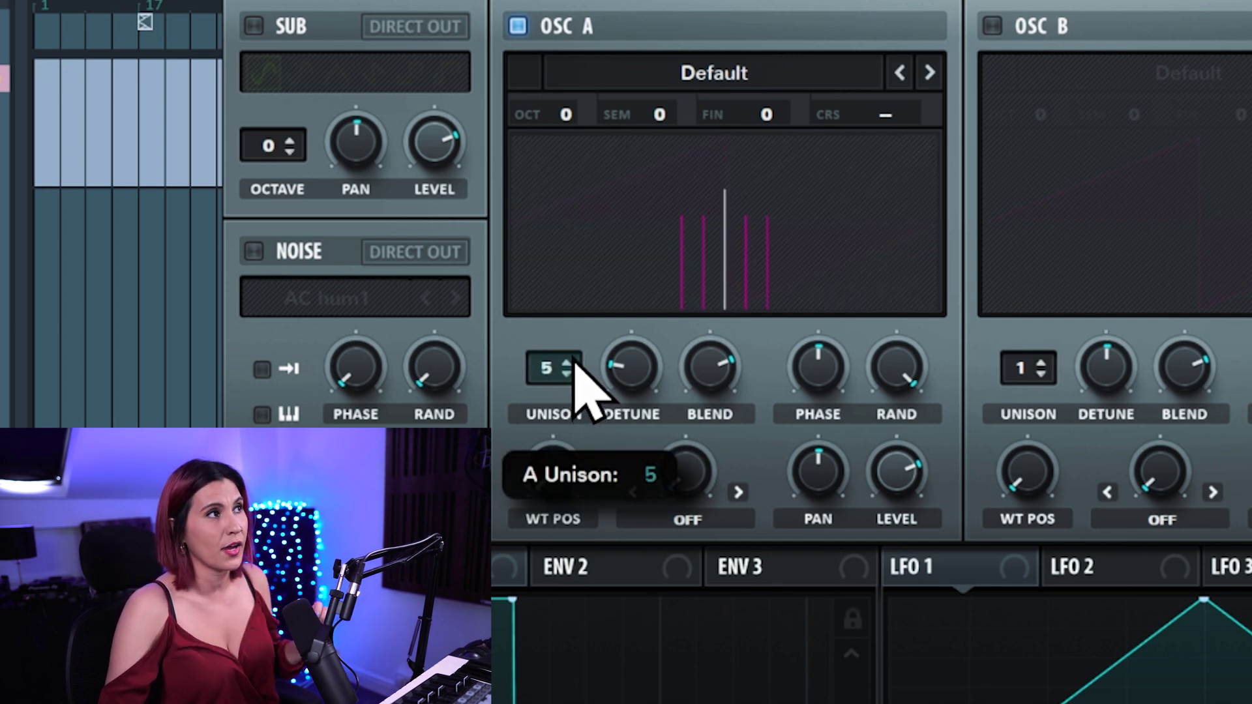
scroll(575, 356, "up", 1)
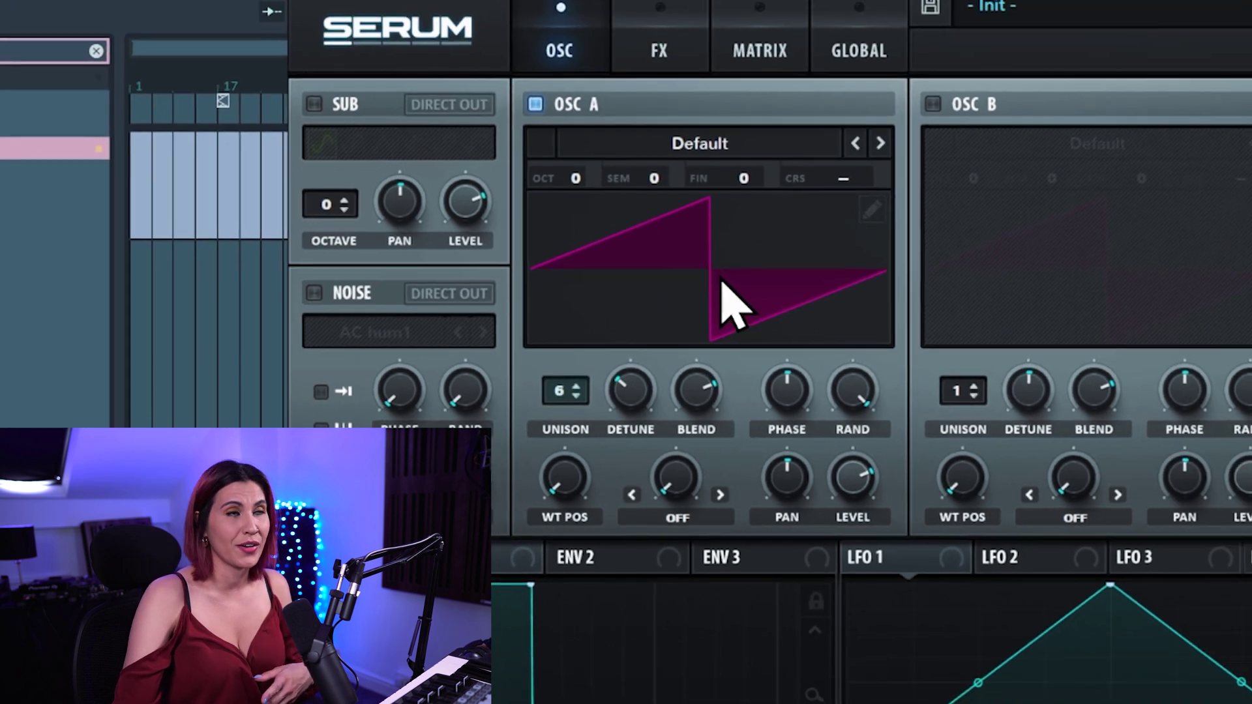
- Sweep OSC A's unison stereo width down to about 18 in the global settings and raise it again
left_click(848, 68)
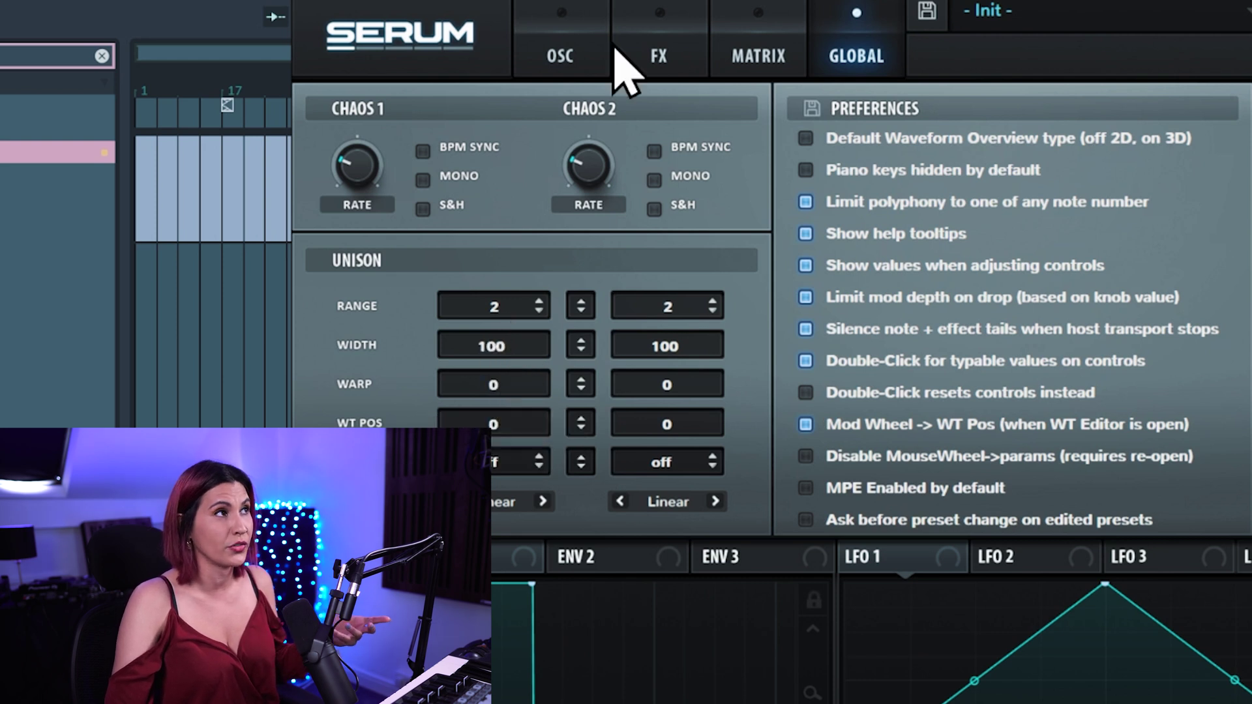
left_click(591, 62)
left_click_drag(631, 408, 647, 425)
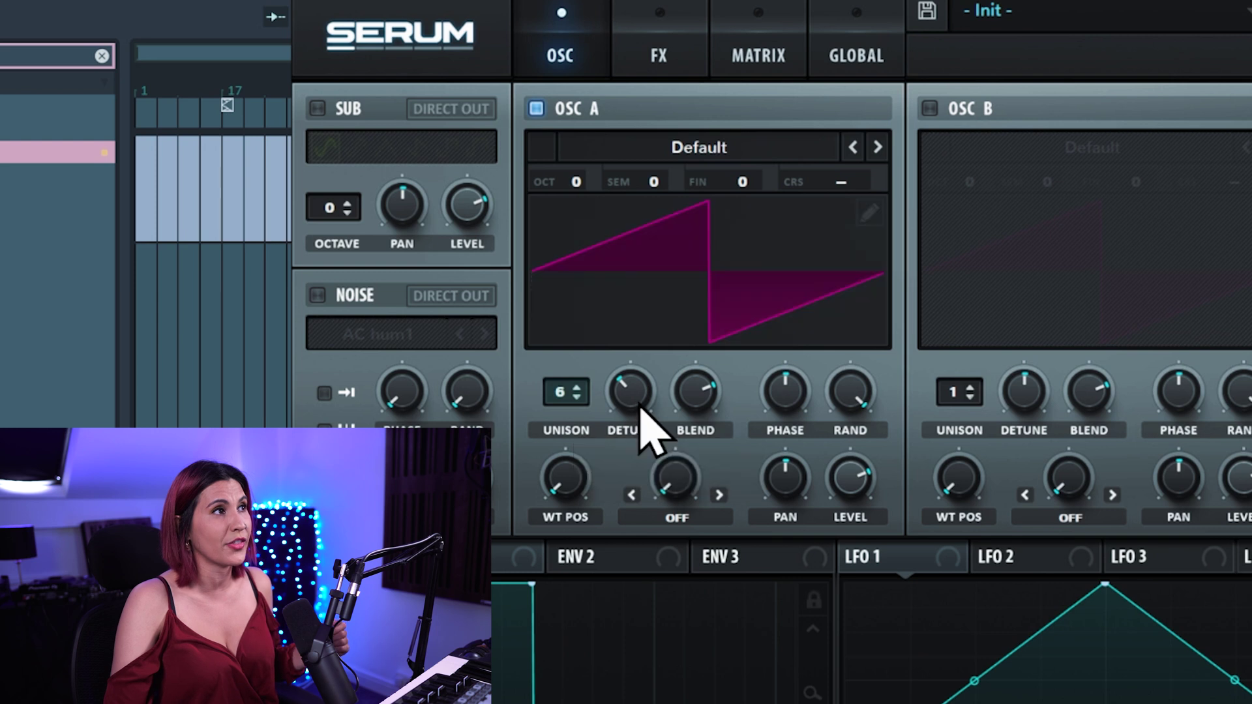
left_click(859, 66)
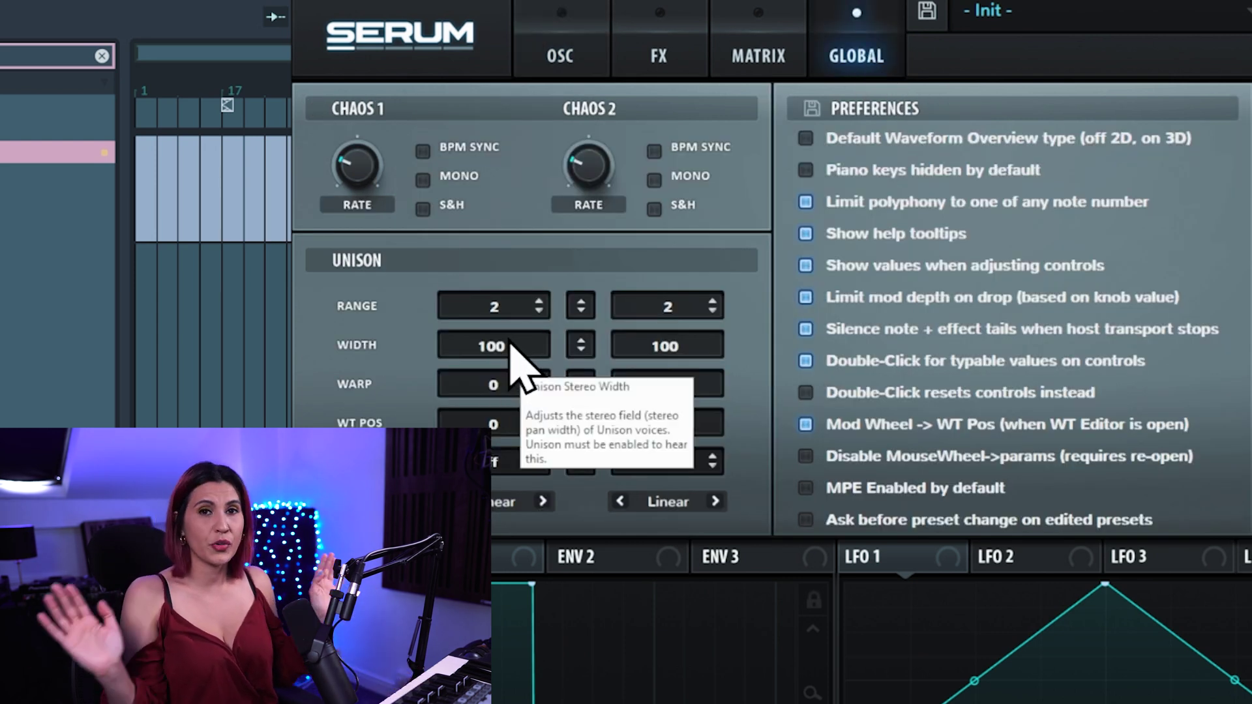
left_click_drag(510, 345, 506, 395)
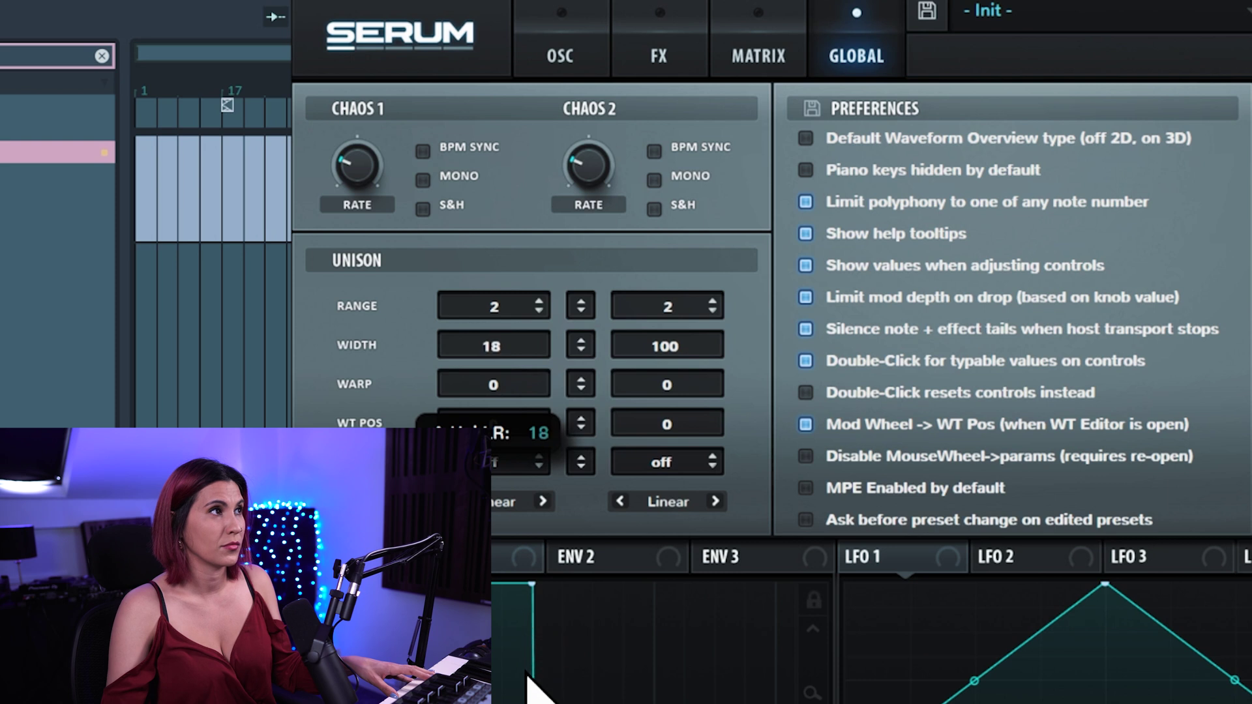
left_click_drag(536, 666, 533, 437)
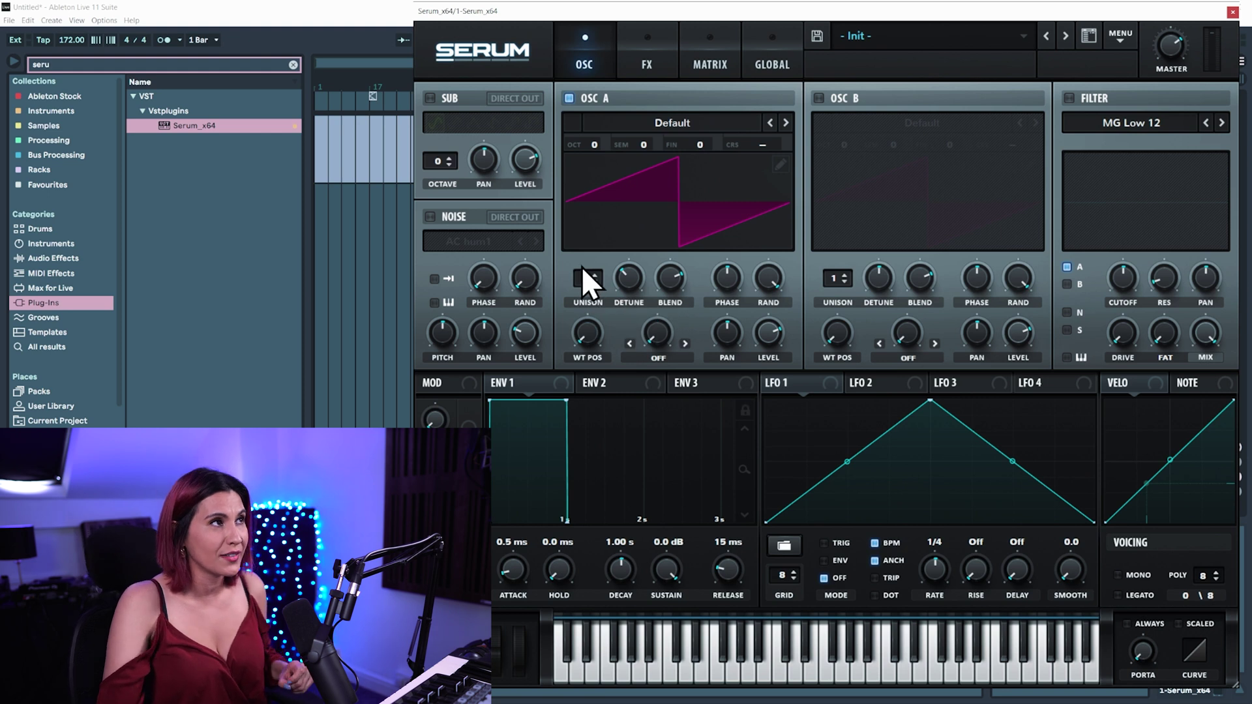
- Enable the Hyper/Dimension effect, keep the Dimension mix at zero and set the Hyper mix to about 80%
left_click(647, 64)
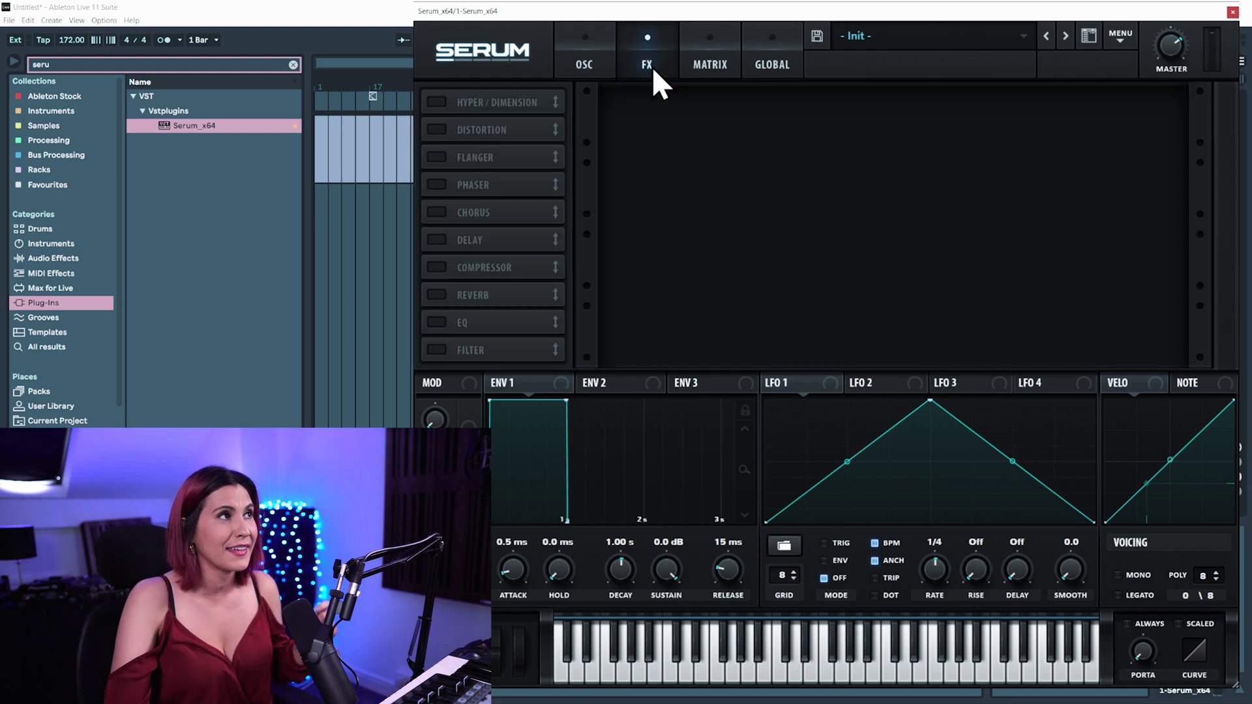
left_click(435, 102)
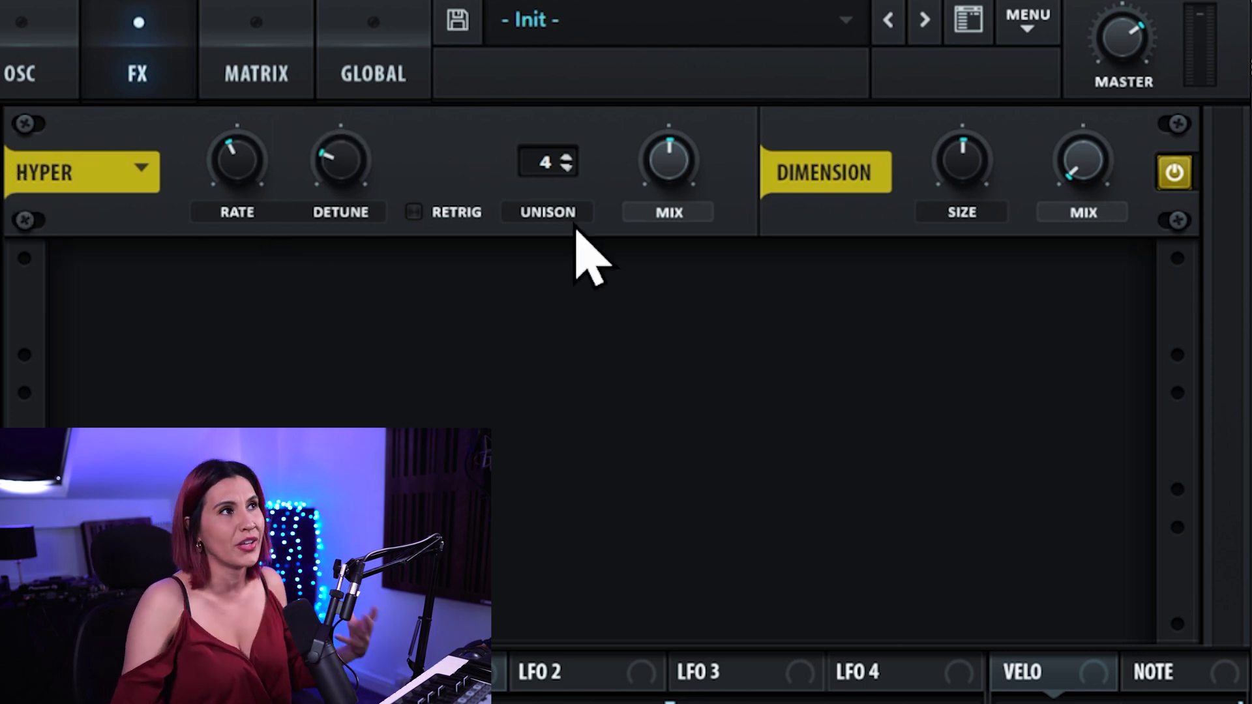
left_click_drag(1080, 157, 1080, 359)
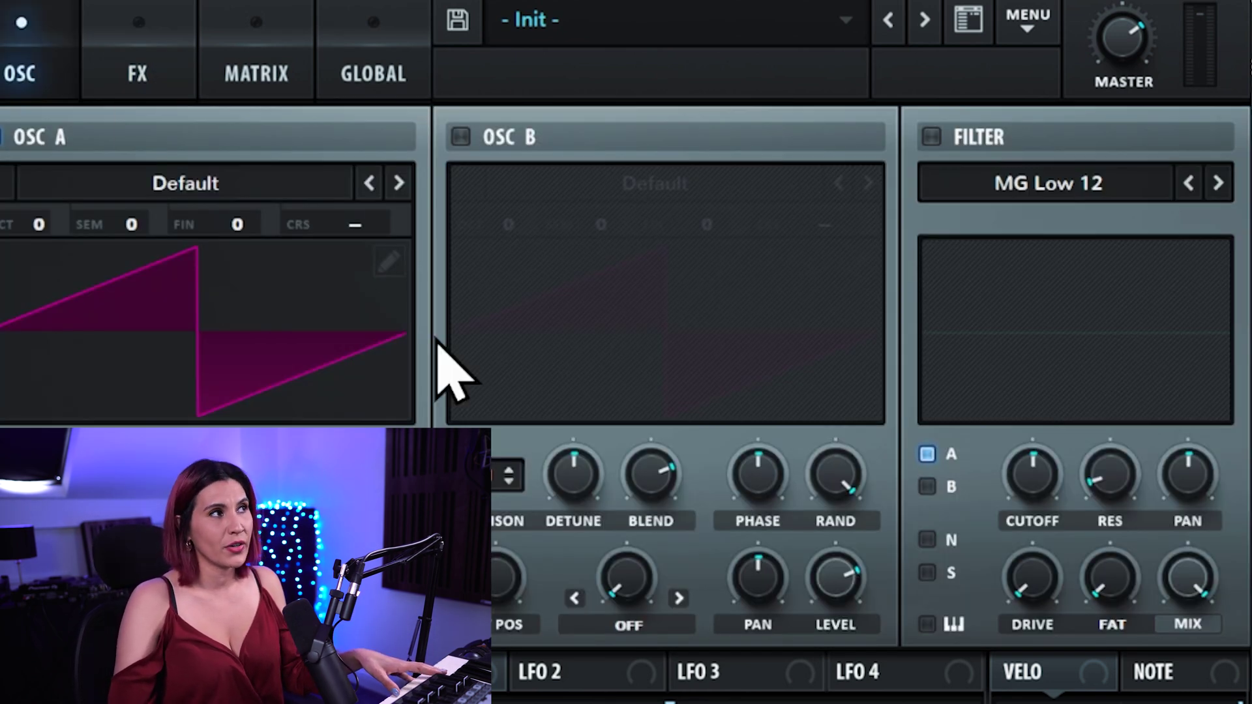
left_click(139, 68)
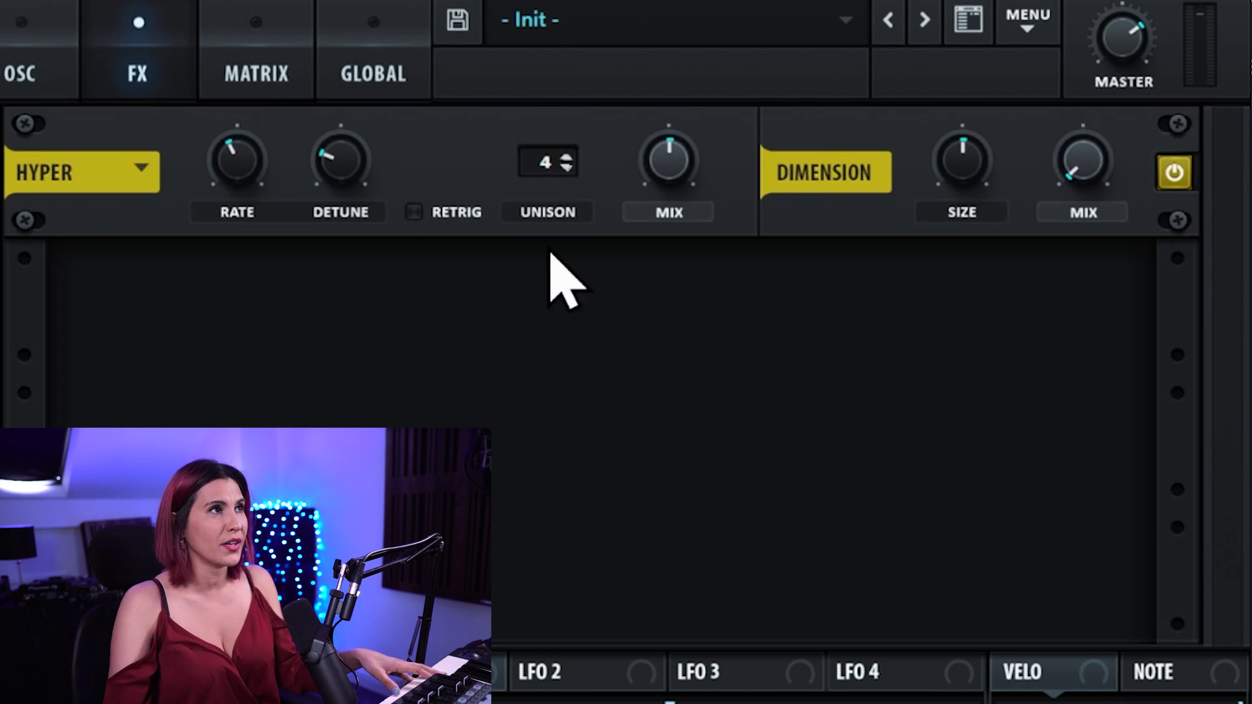
left_click_drag(671, 185, 699, 274)
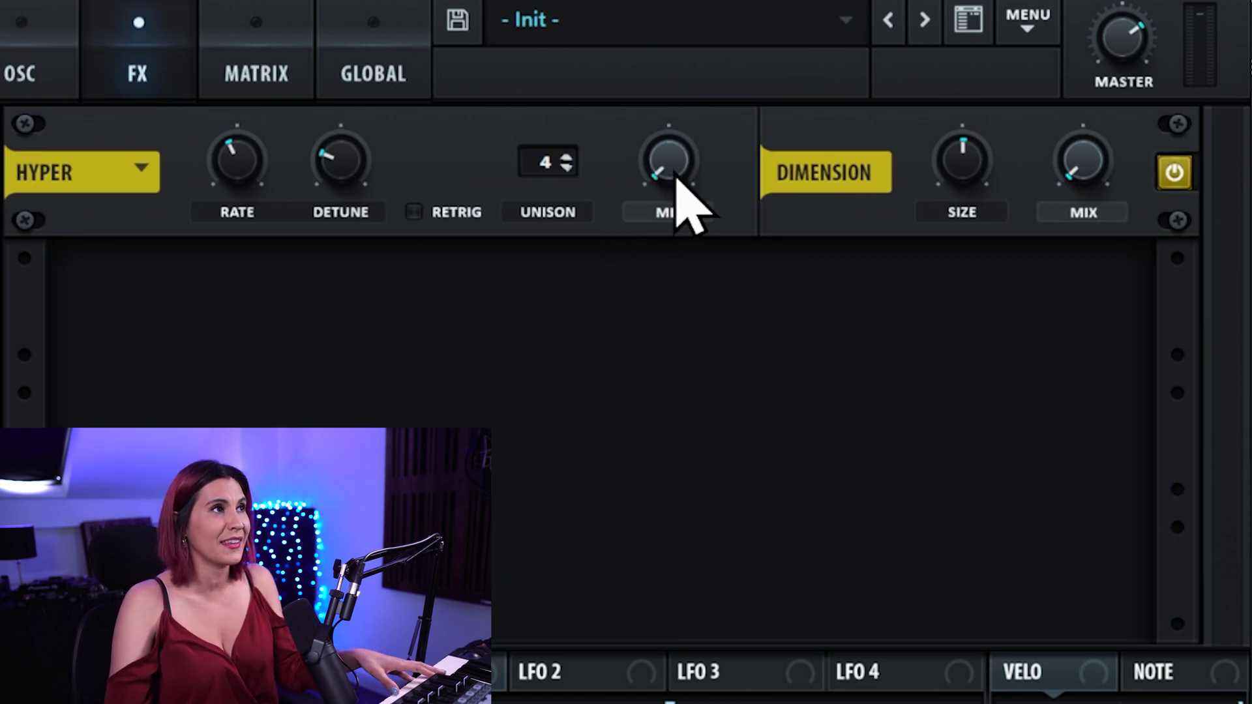
left_click_drag(678, 175, 651, 1)
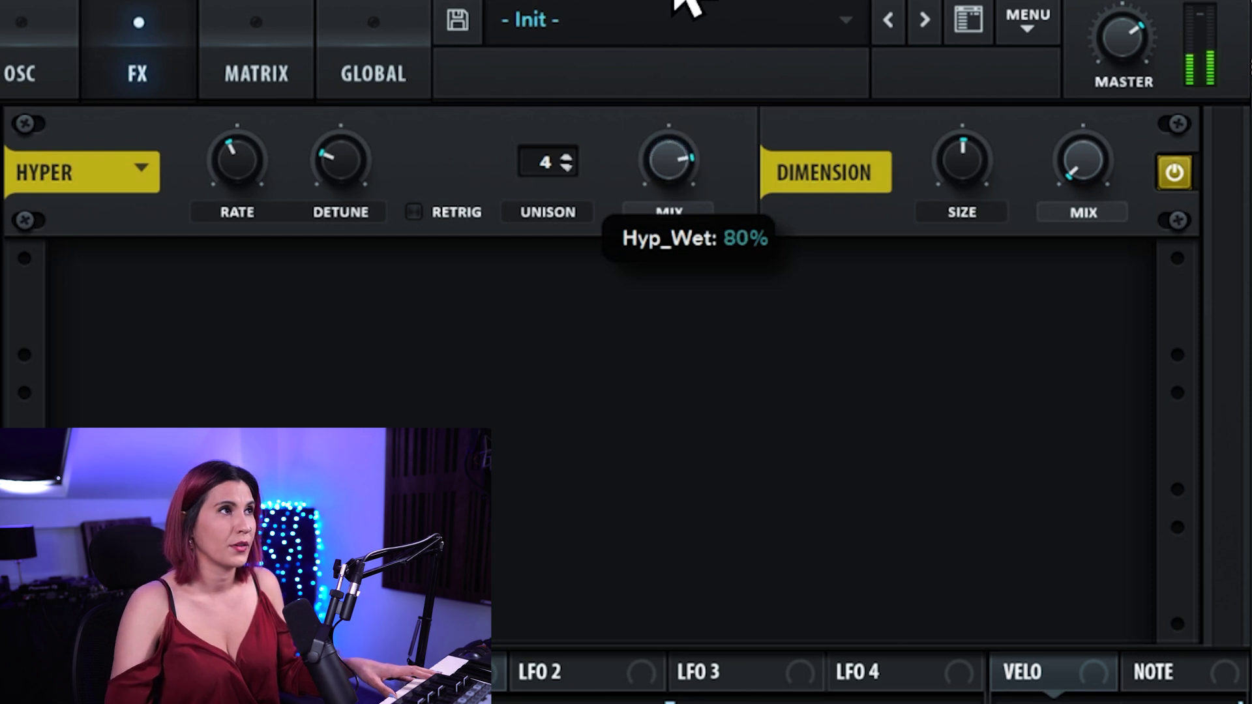
- Raise the Hyper unison to 7 voices and bring the Hyper mix down to zero
left_click(567, 158)
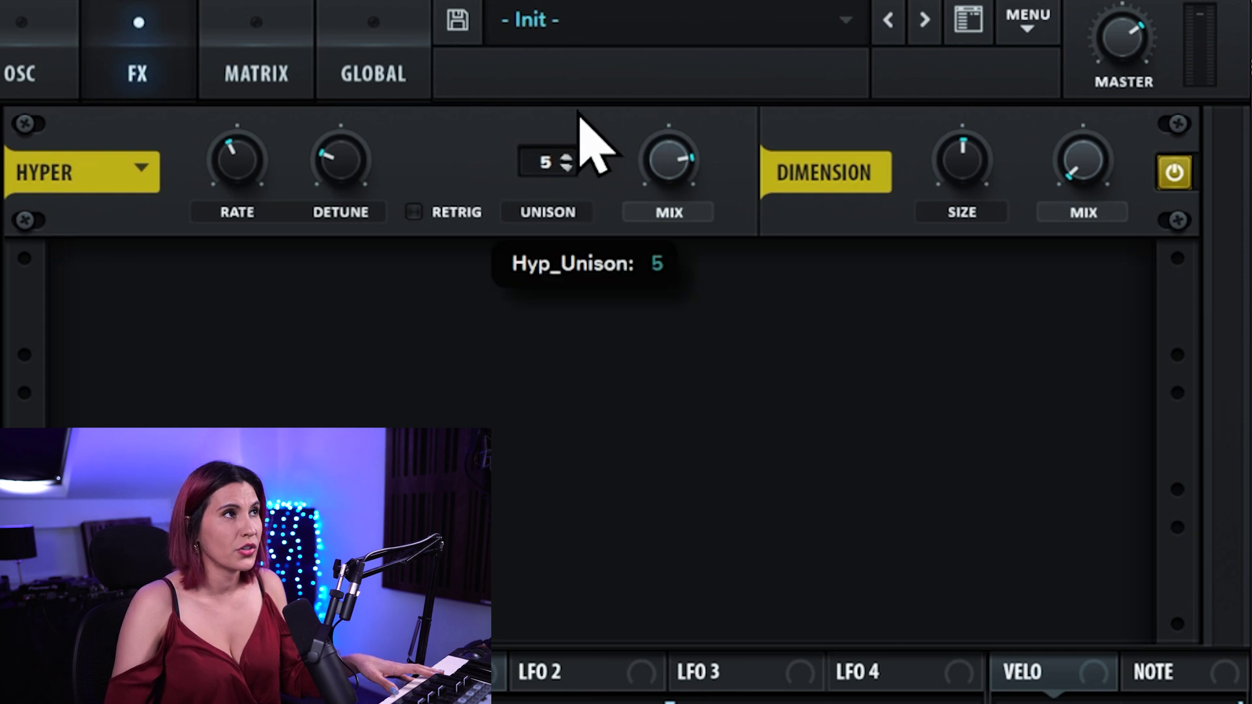
left_click_drag(584, 92, 589, 53)
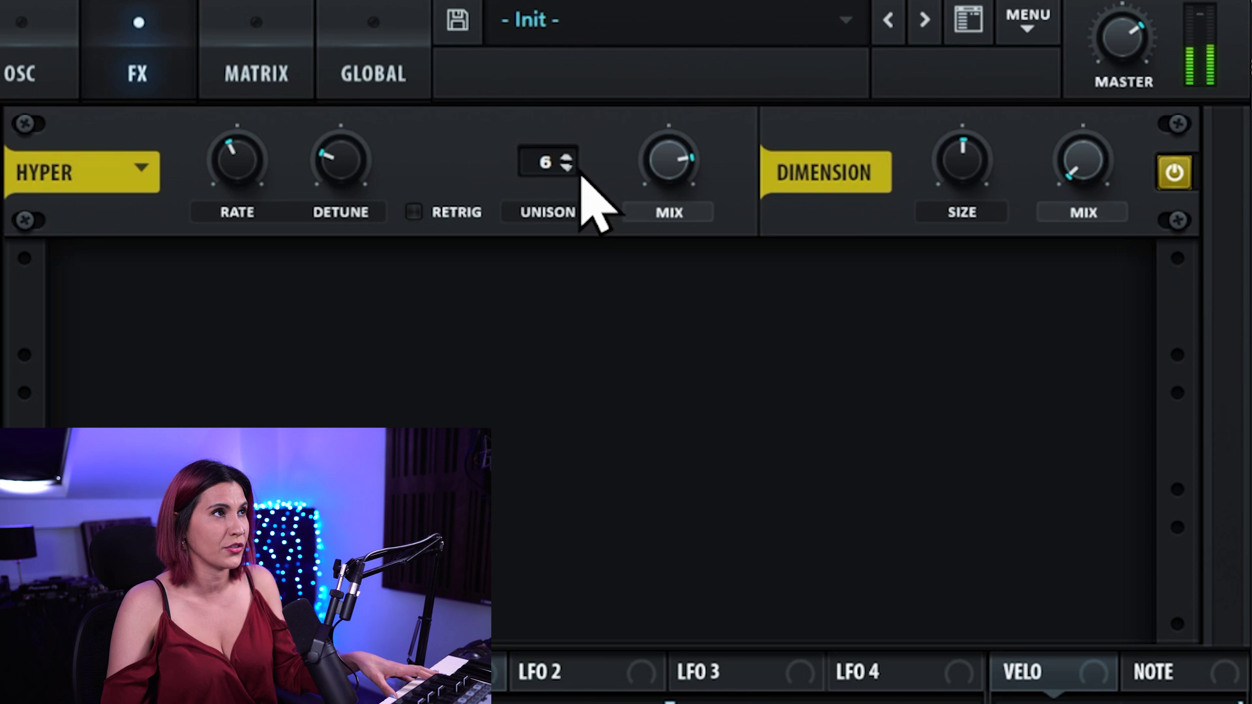
left_click_drag(657, 354, 657, 403)
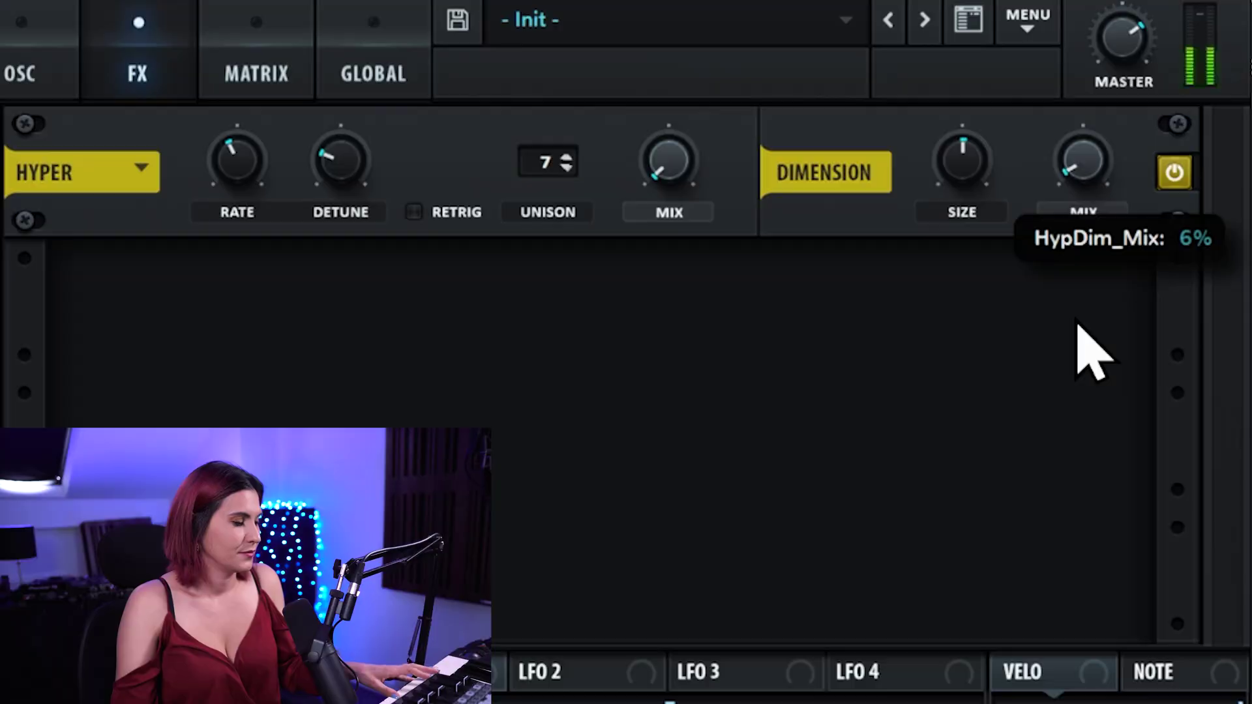
- Raise the Dimension mix almost to full and reduce the Dimension size
left_click_drag(1079, 326, 1090, 108)
left_click_drag(974, 163, 982, 128)
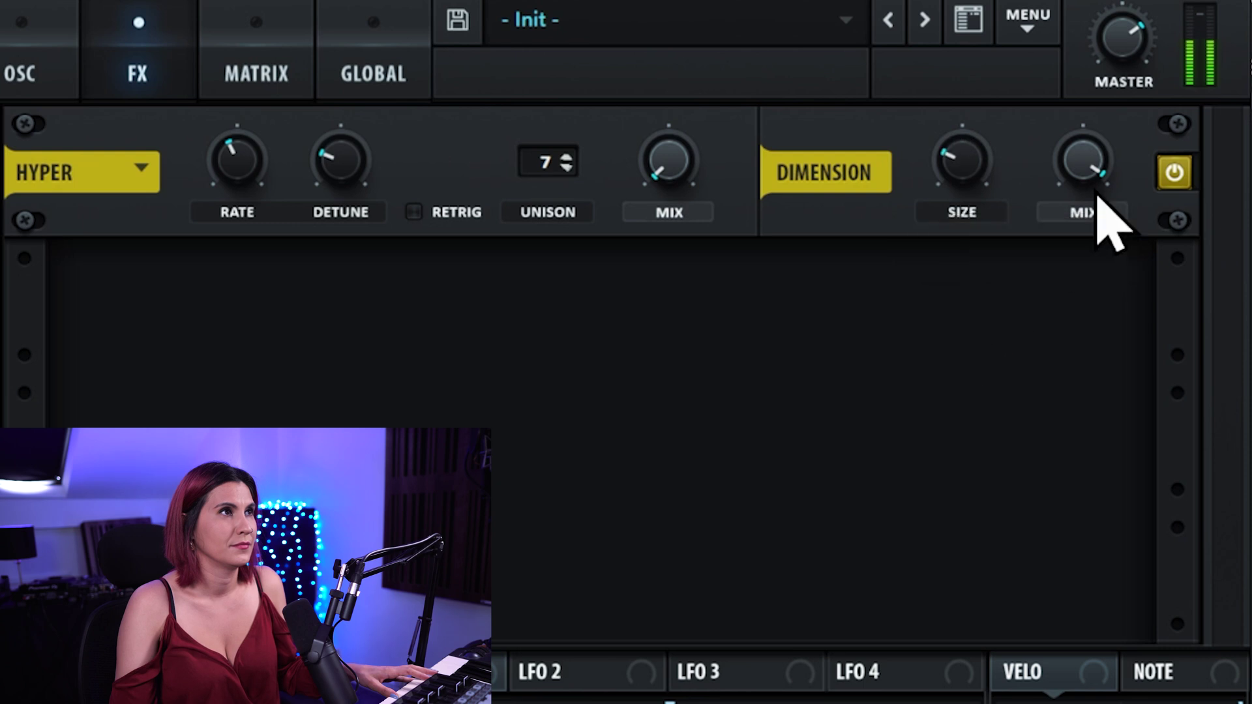
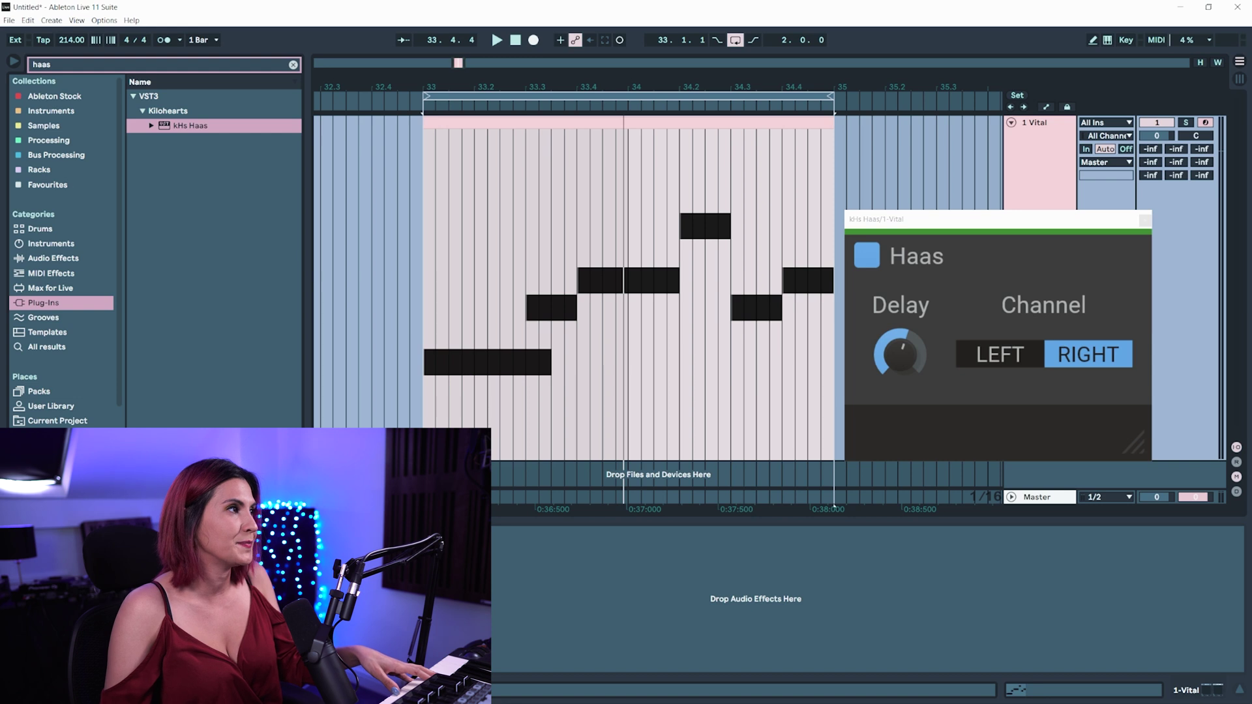
- Play the looped Vital clip, set the Haas delay to about 8.49 ms and toggle the effect for comparison
key("space")
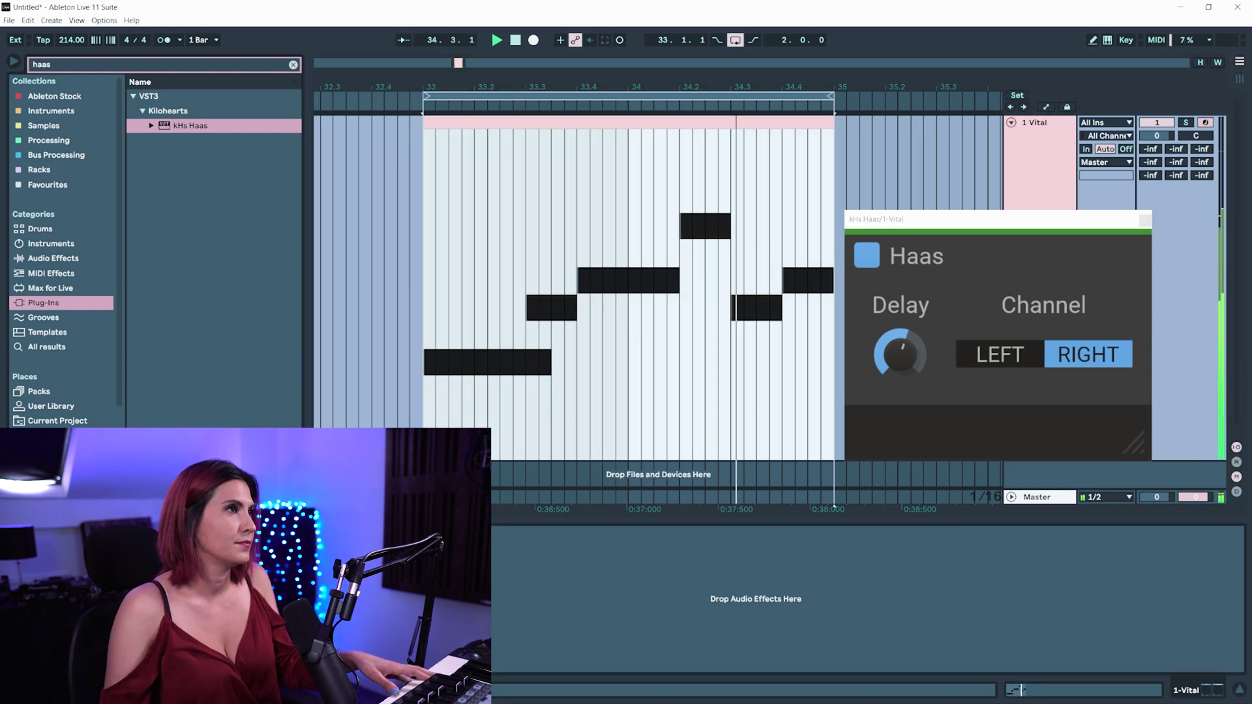
left_click_drag(894, 368, 901, 392)
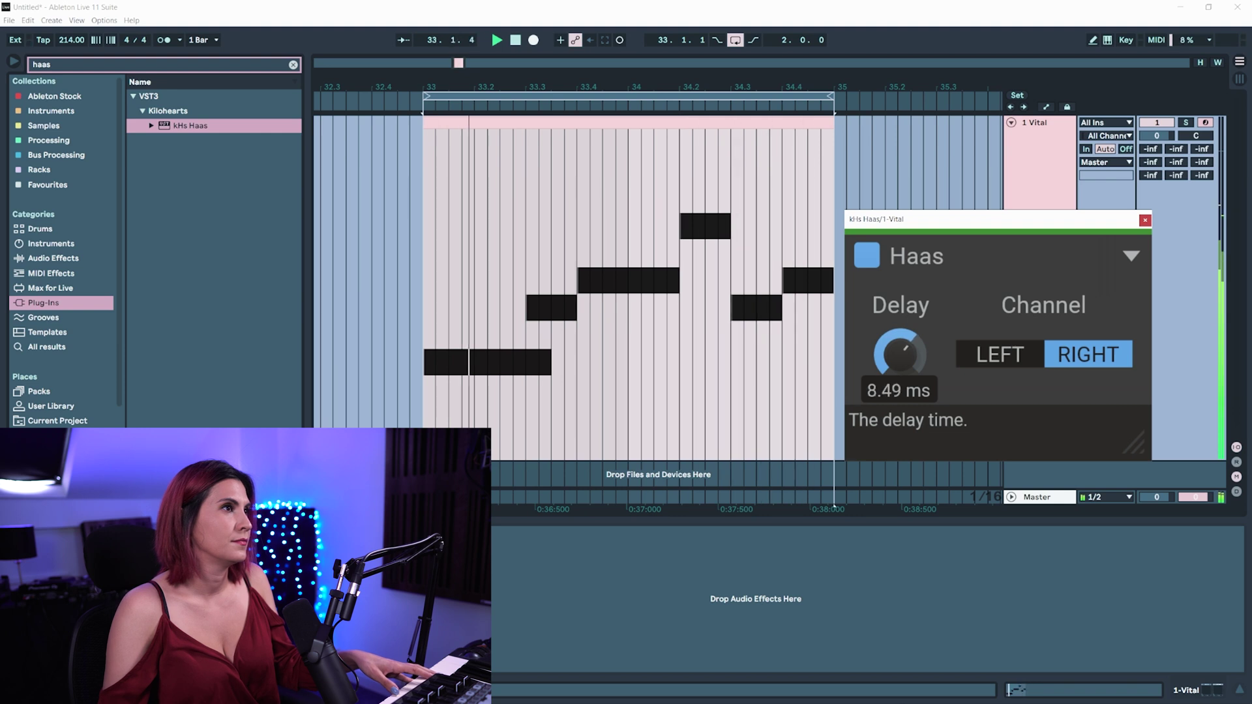
left_click(866, 259)
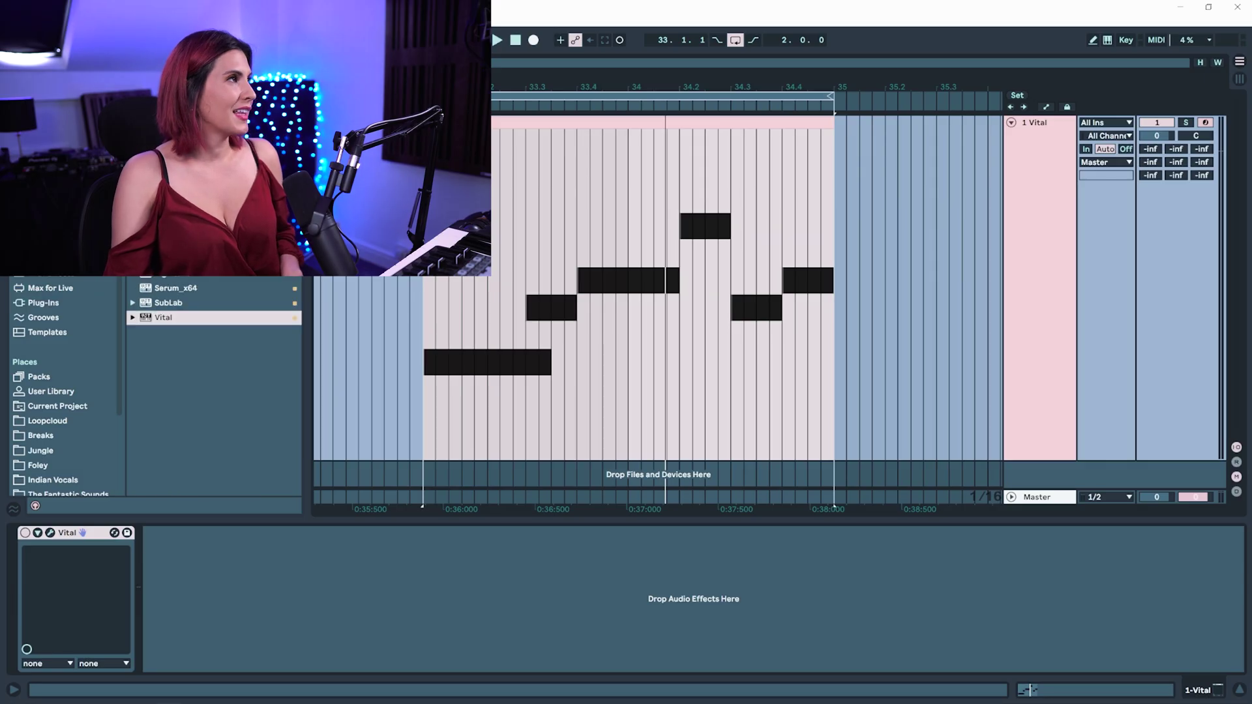
- Add a Delay effect after Vital with its feedback at 0% and Dry/Wet at 100%
left_click_drag(376, 607, 391, 614)
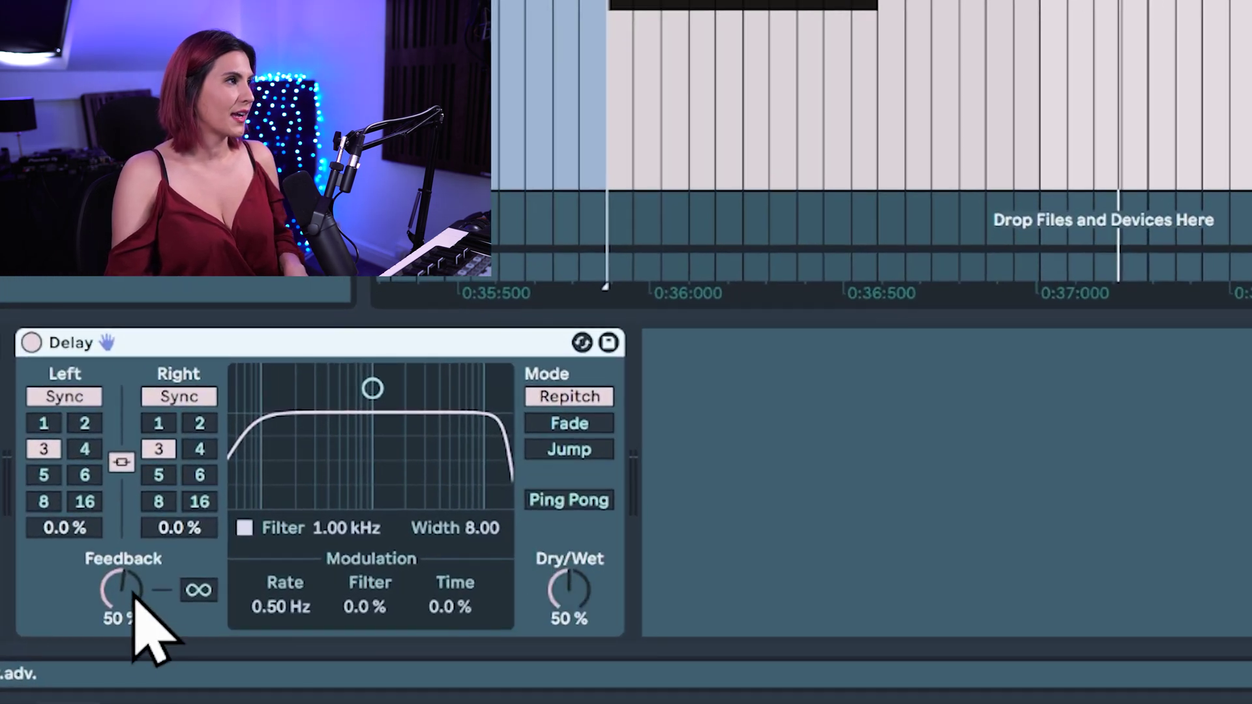
left_click_drag(134, 601, 134, 645)
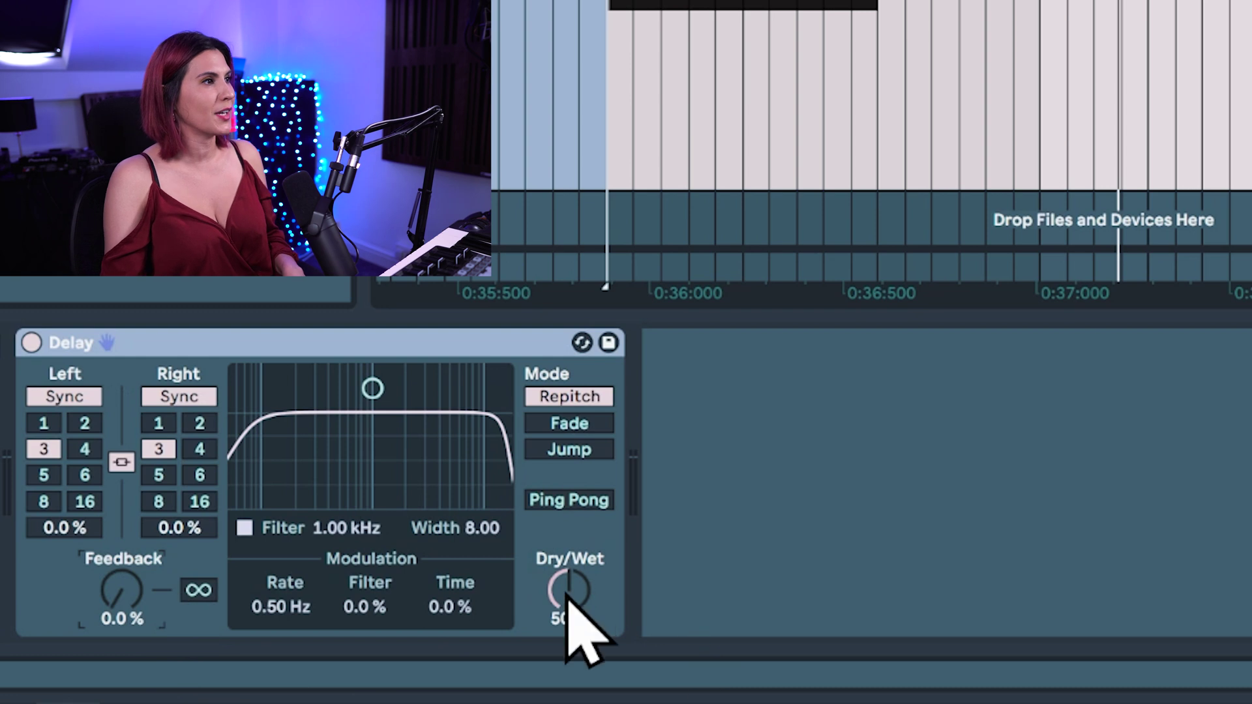
left_click_drag(571, 601, 573, 559)
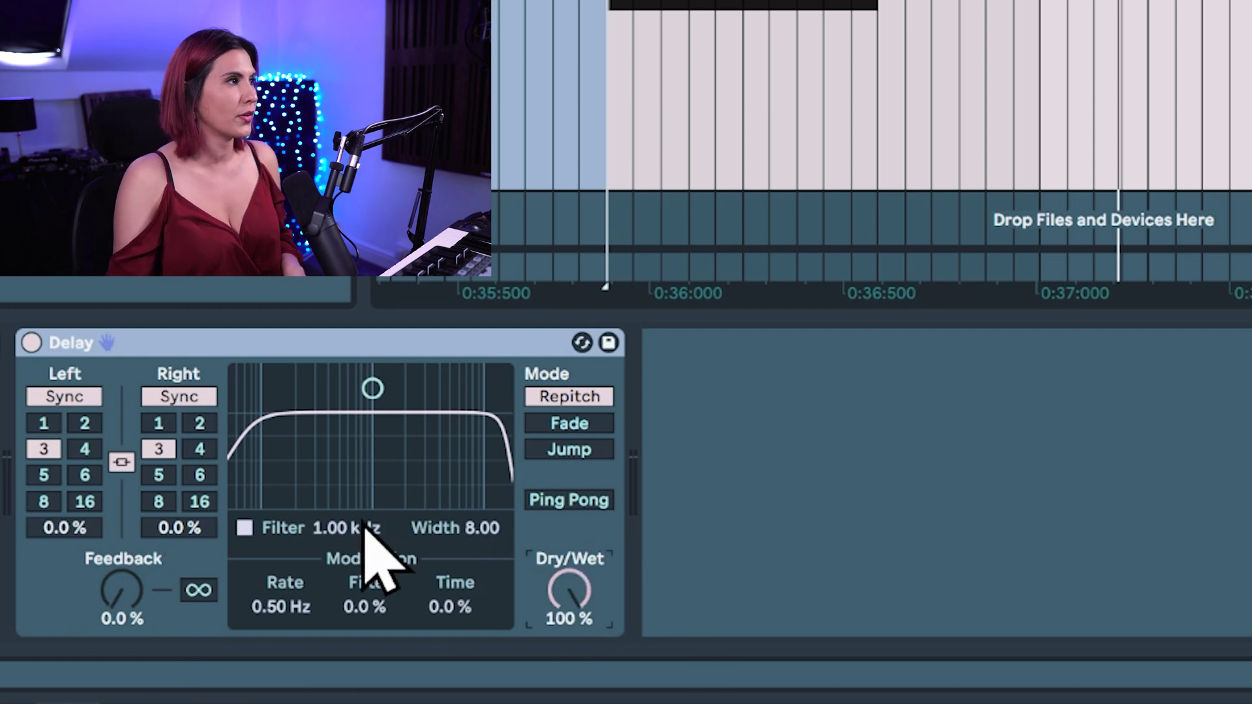
- Unlink the Delay's left and right channels, switch both from sync to time, and set the left delay to 1.00 ms
left_click(123, 462)
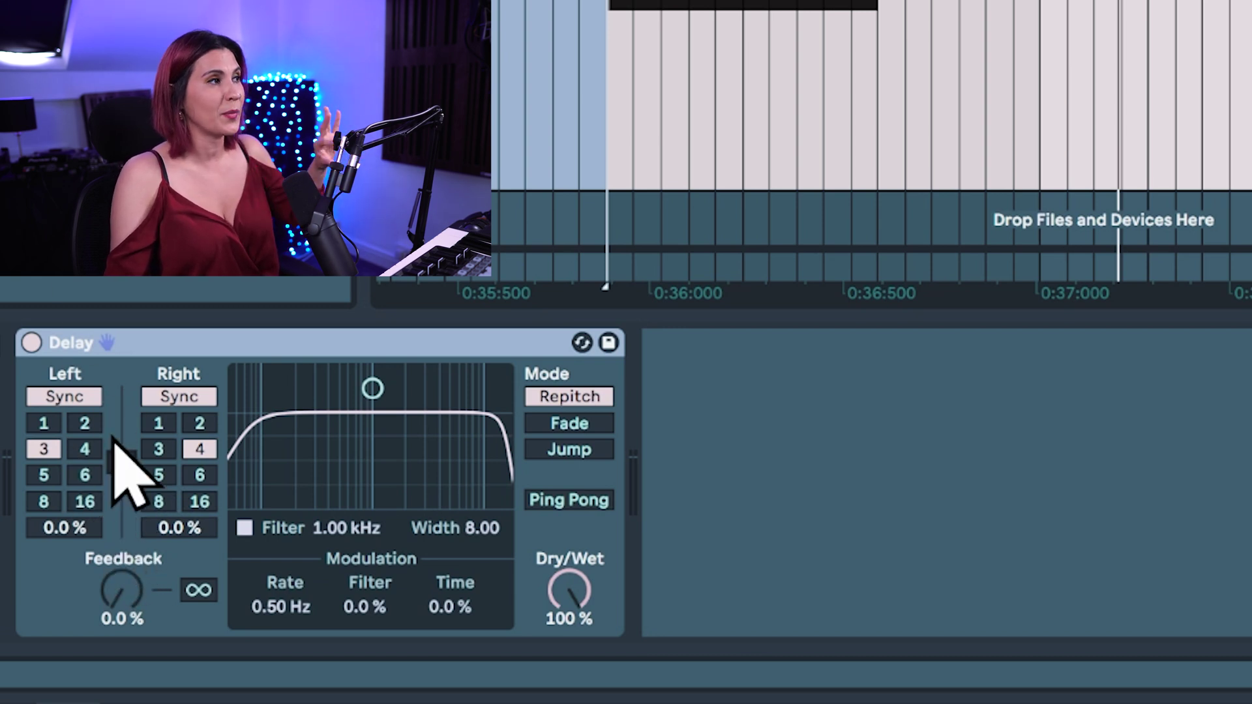
left_click(66, 399)
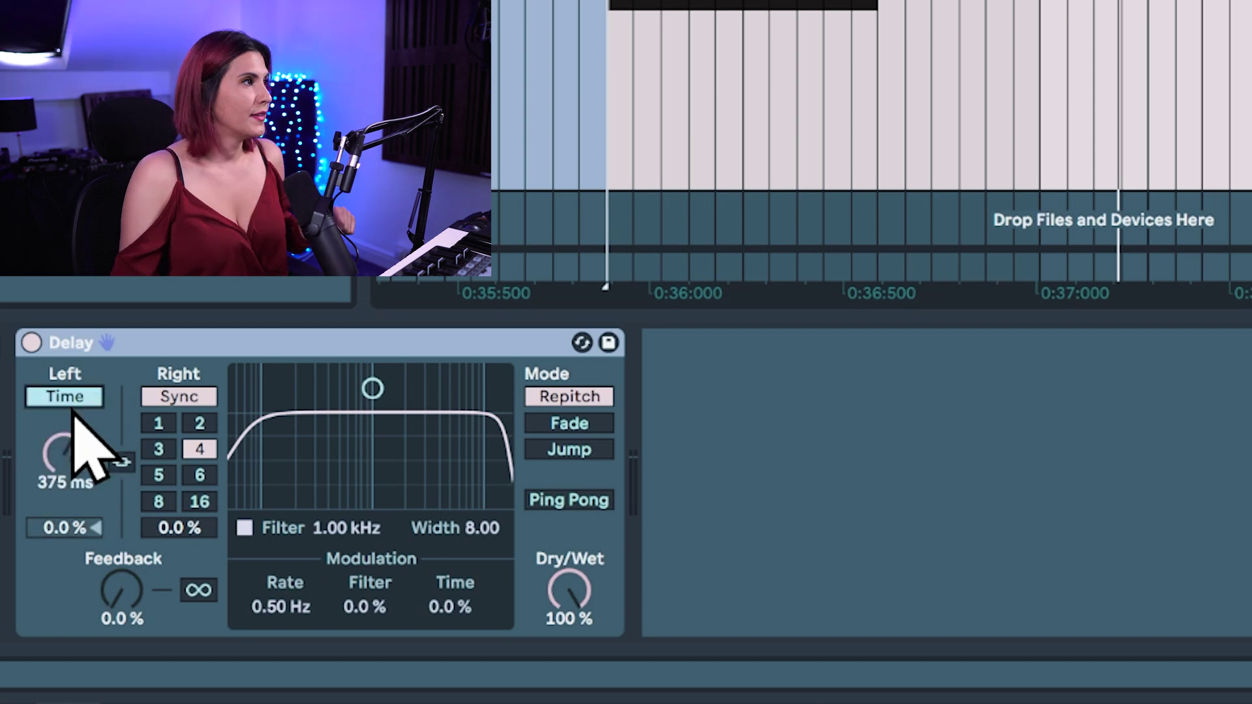
left_click(168, 399)
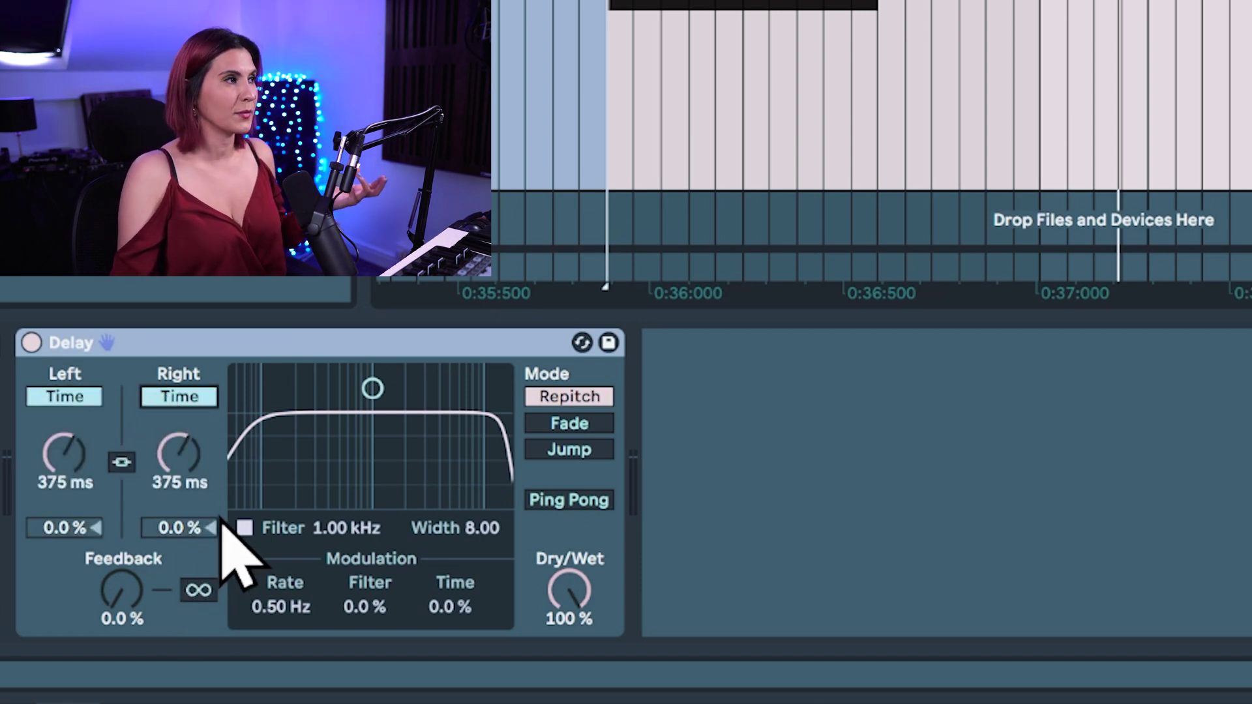
left_click_drag(73, 450, 74, 561)
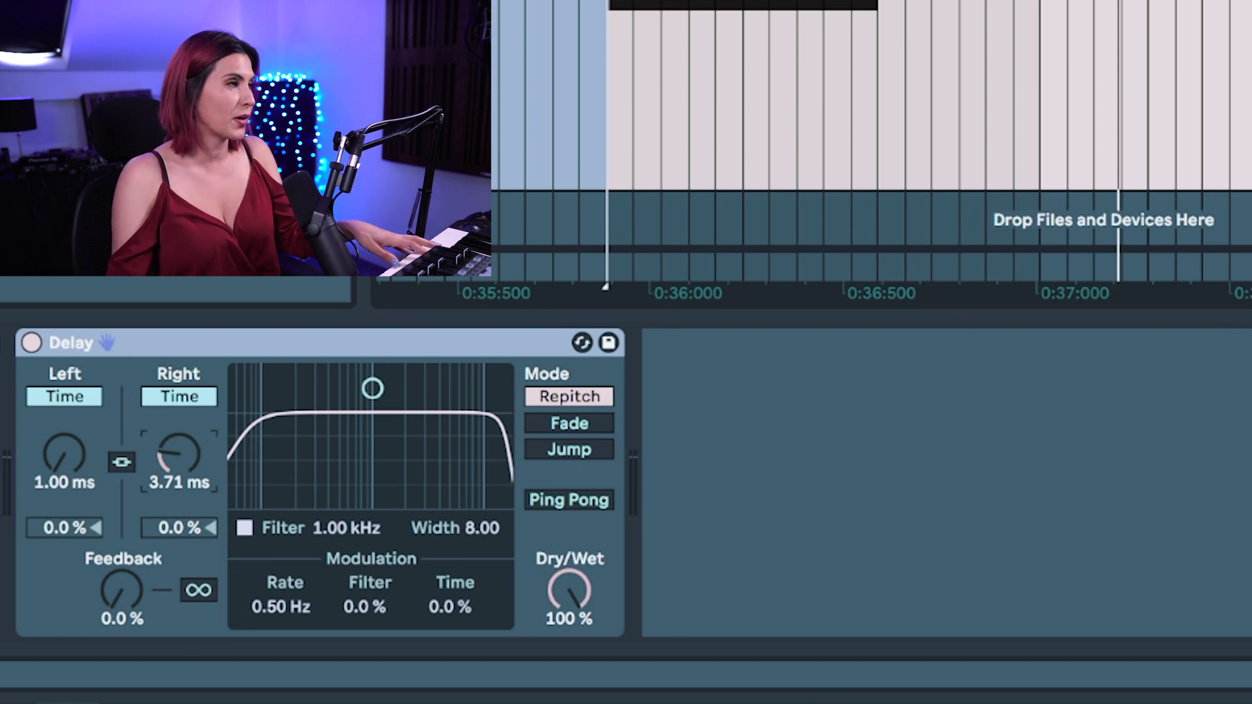
- Set the Delay effect's right channel time to about 3.71 ms
mouse_move(186, 452)
left_mouse_down()
mouse_move(186, 418)
mouse_move(179, 483)
mouse_move(204, 461)
mouse_move(191, 463)
mouse_move(193, 450)
left_mouse_up()
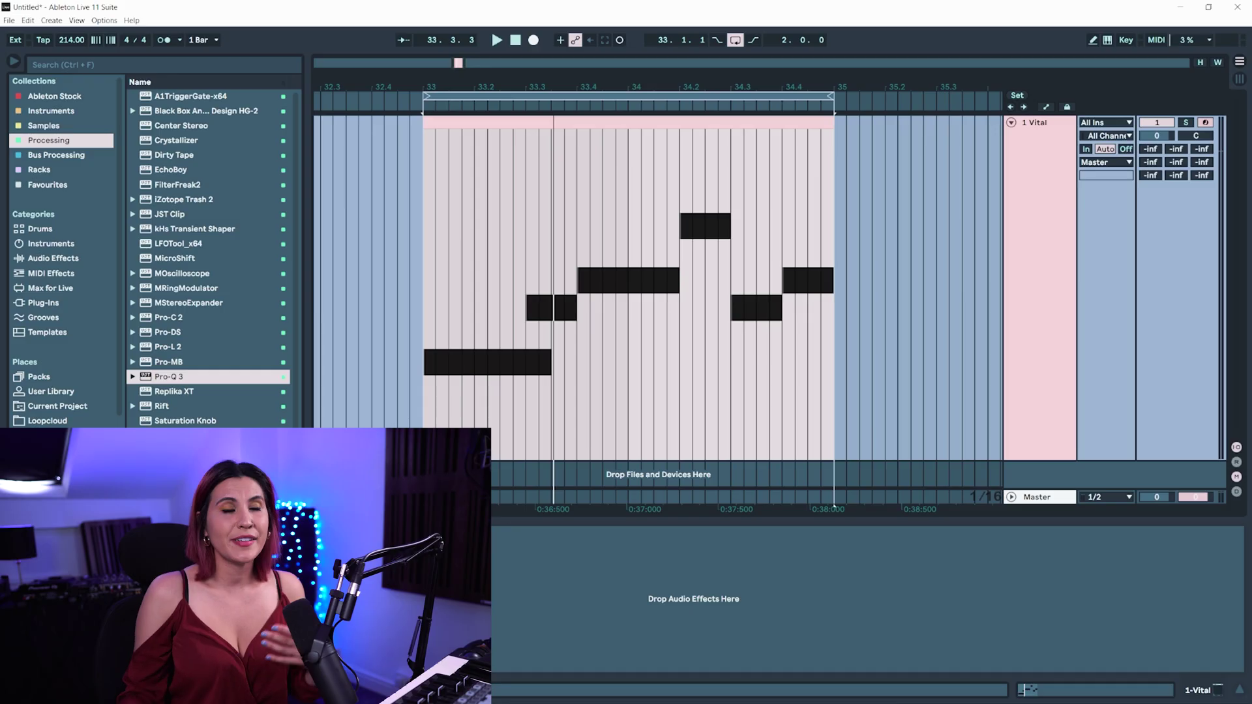
- Add Pro-Q 3 to the Vital track and create a low cut at about 683 Hz with Side stereo placement
left_click_drag(180, 379, 188, 399)
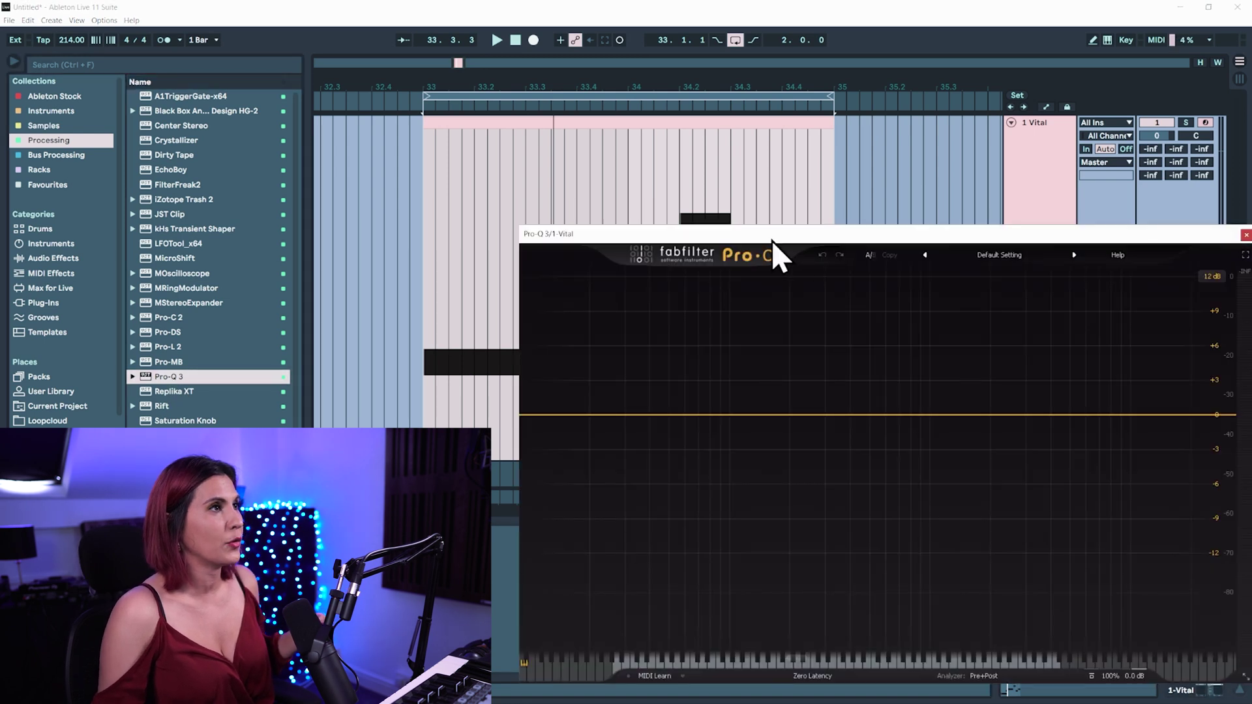
left_click_drag(772, 240, 738, 114)
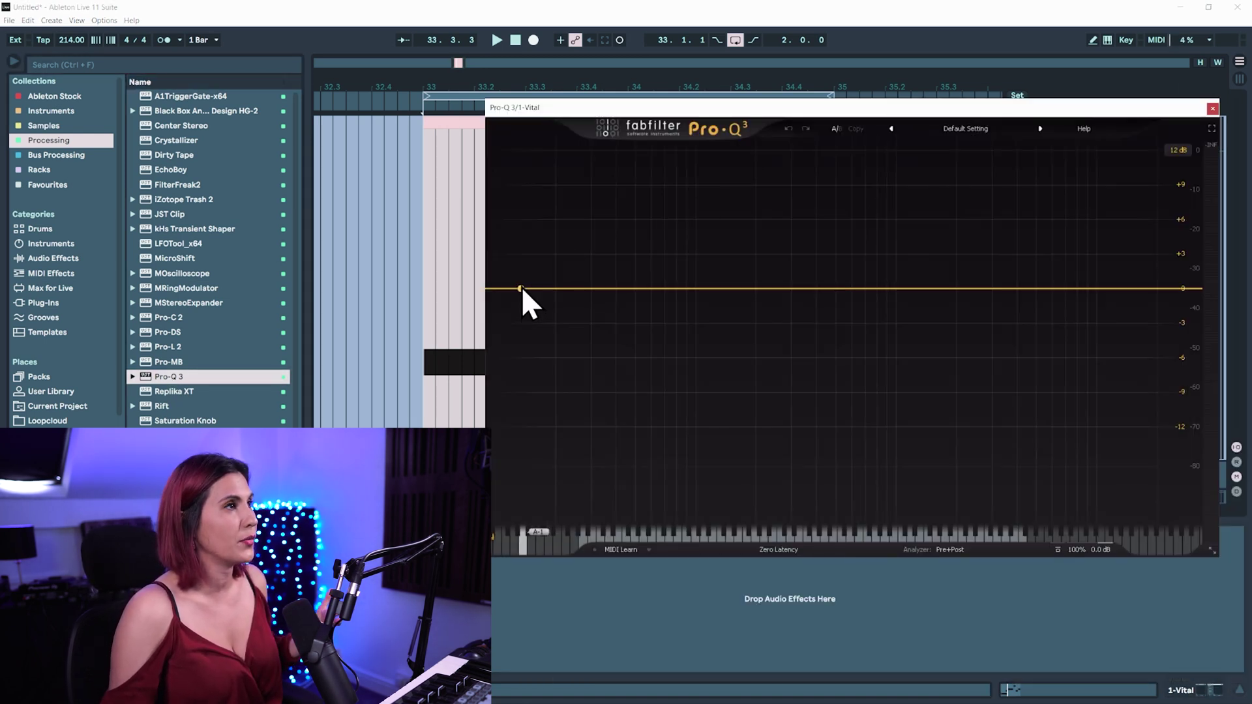
left_click_drag(518, 287, 863, 285)
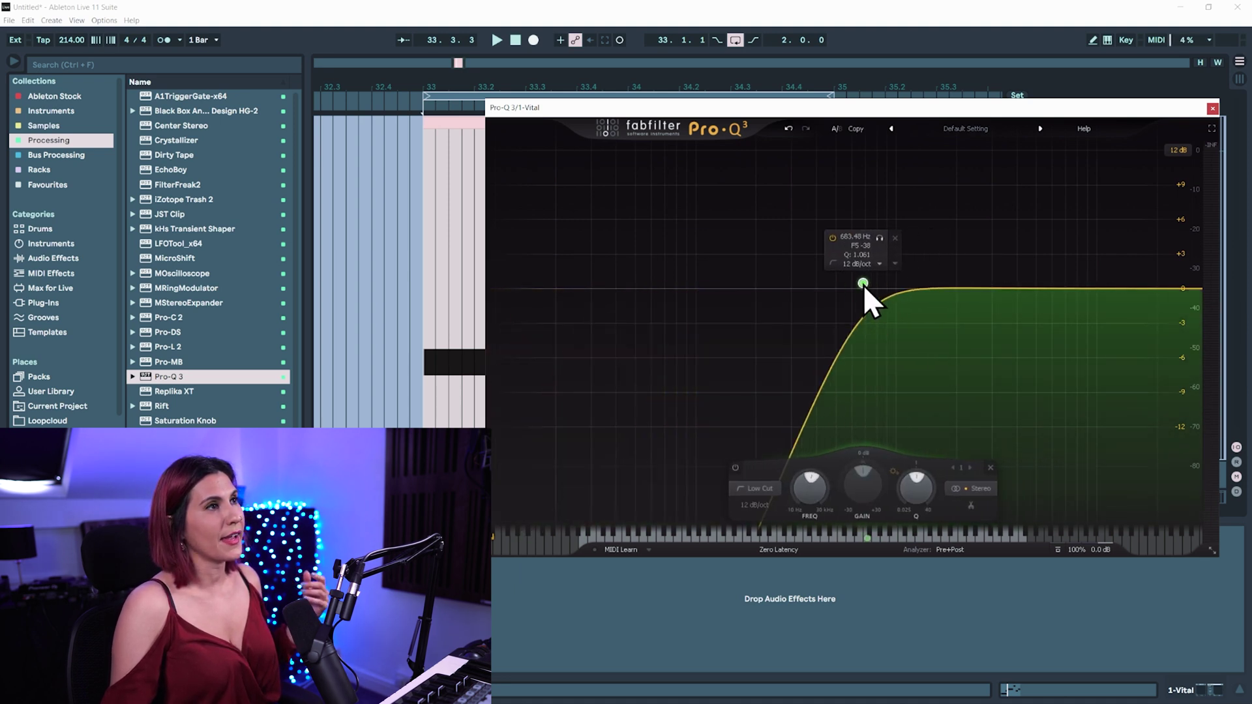
right_click(863, 284)
mouse_move(893, 335)
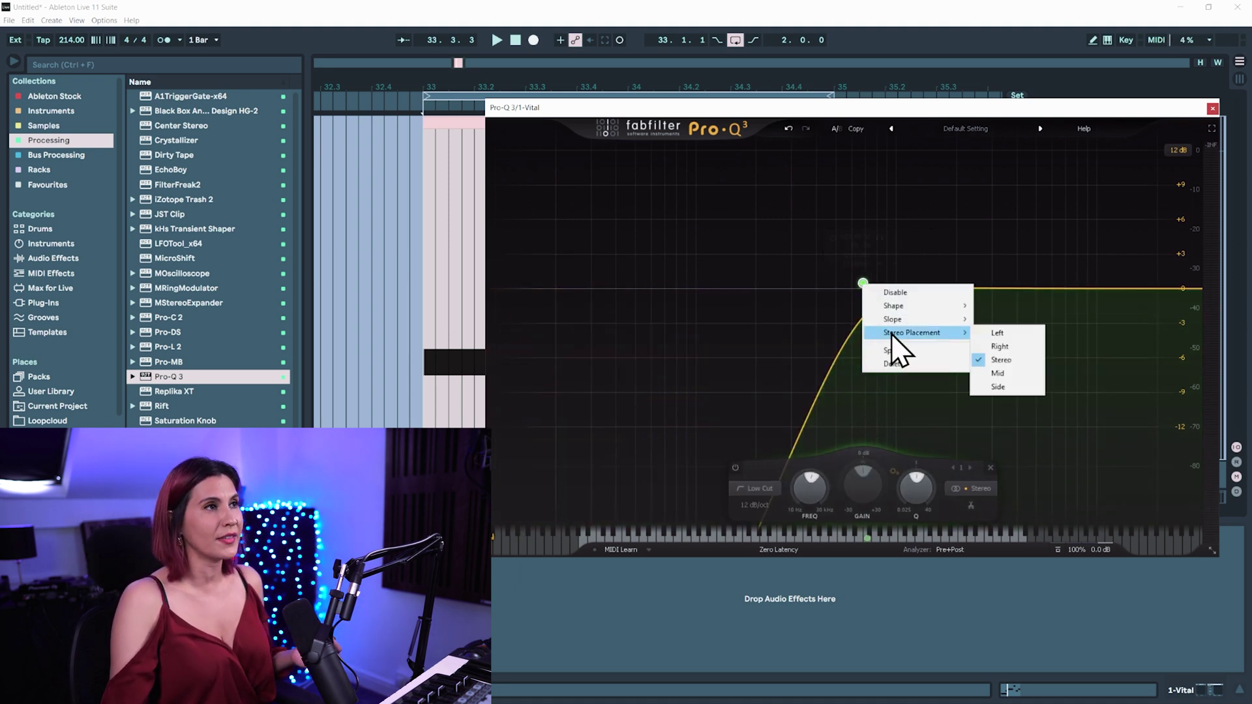
left_click(1011, 390)
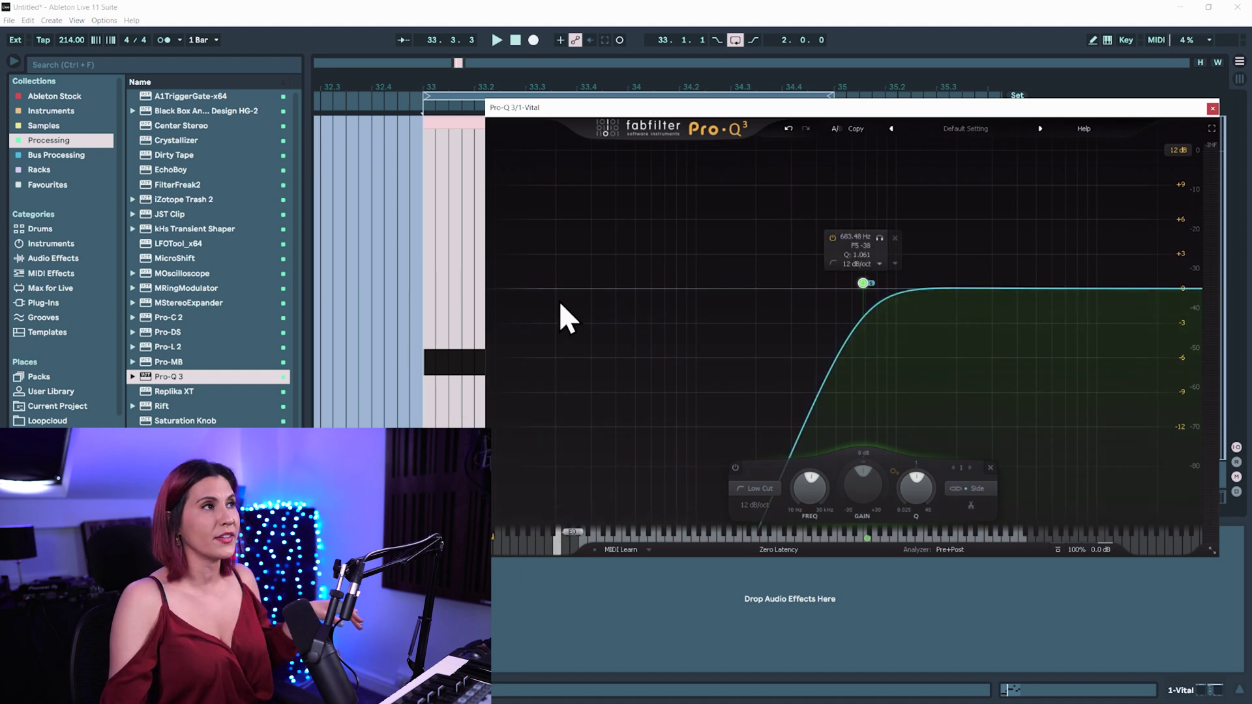
- Add a second low cut at about 37 Hz in Pro-Q 3 and set its stereo placement to Mid
left_click_drag(529, 290, 610, 291)
right_click(608, 291)
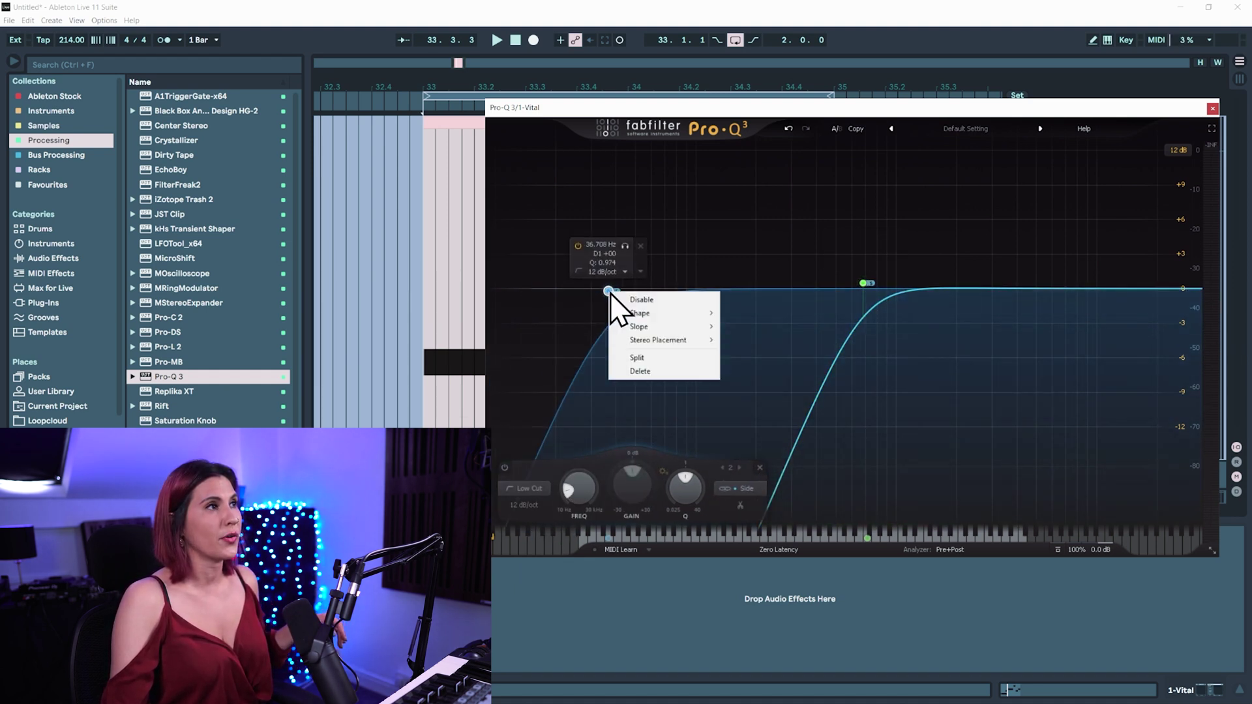
mouse_move(662, 341)
left_click(757, 384)
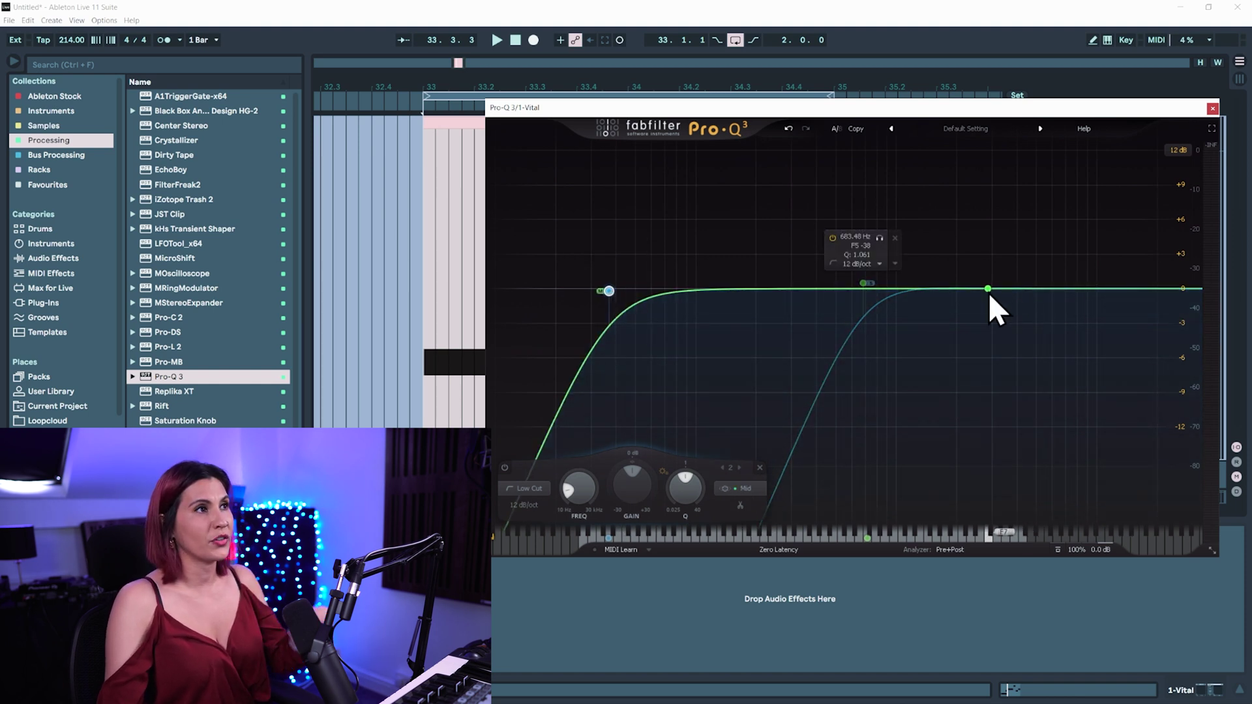
- Reposition the Side low cut in Pro-Q 3 to a frequency well above the Mid low cut
mouse_move(865, 283)
left_mouse_down()
mouse_move(915, 283)
mouse_move(854, 291)
left_mouse_up()
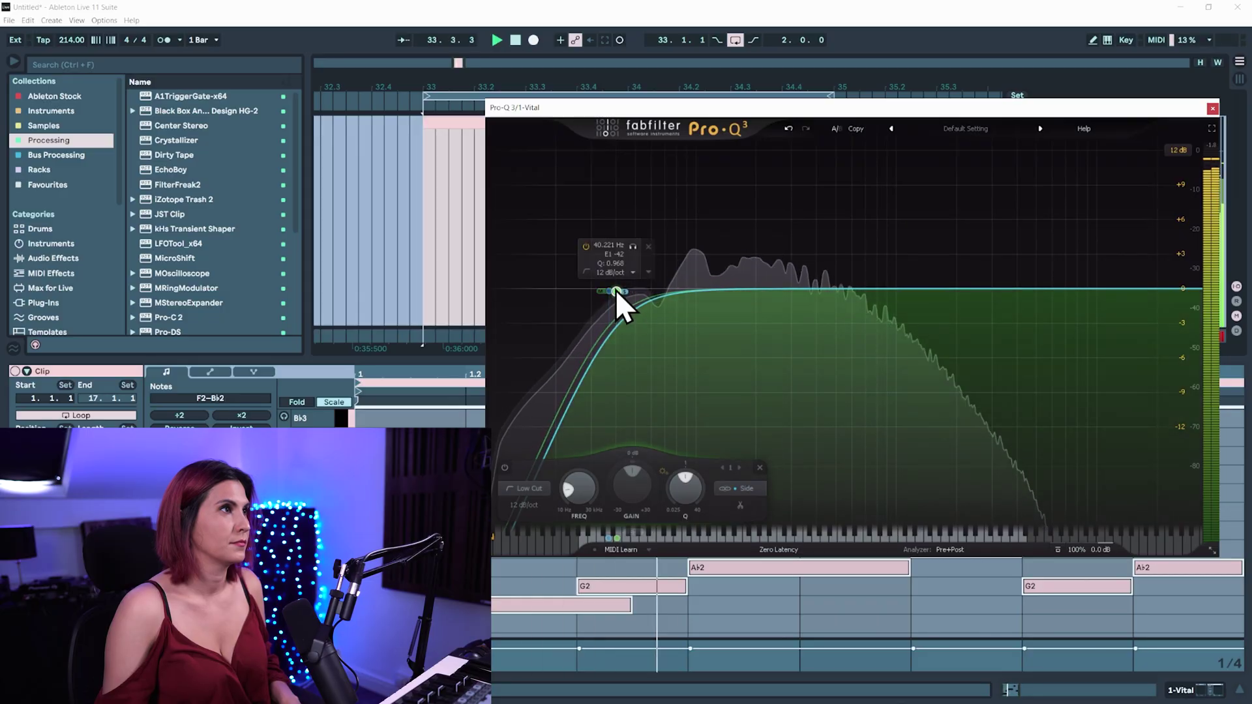
left_click_drag(618, 289, 763, 283)
- Add a bell boost of about 6.9 dB at 708 Hz in Pro-Q 3 and set its stereo placement to Side
left_click_drag(907, 287, 866, 207)
right_click(866, 207)
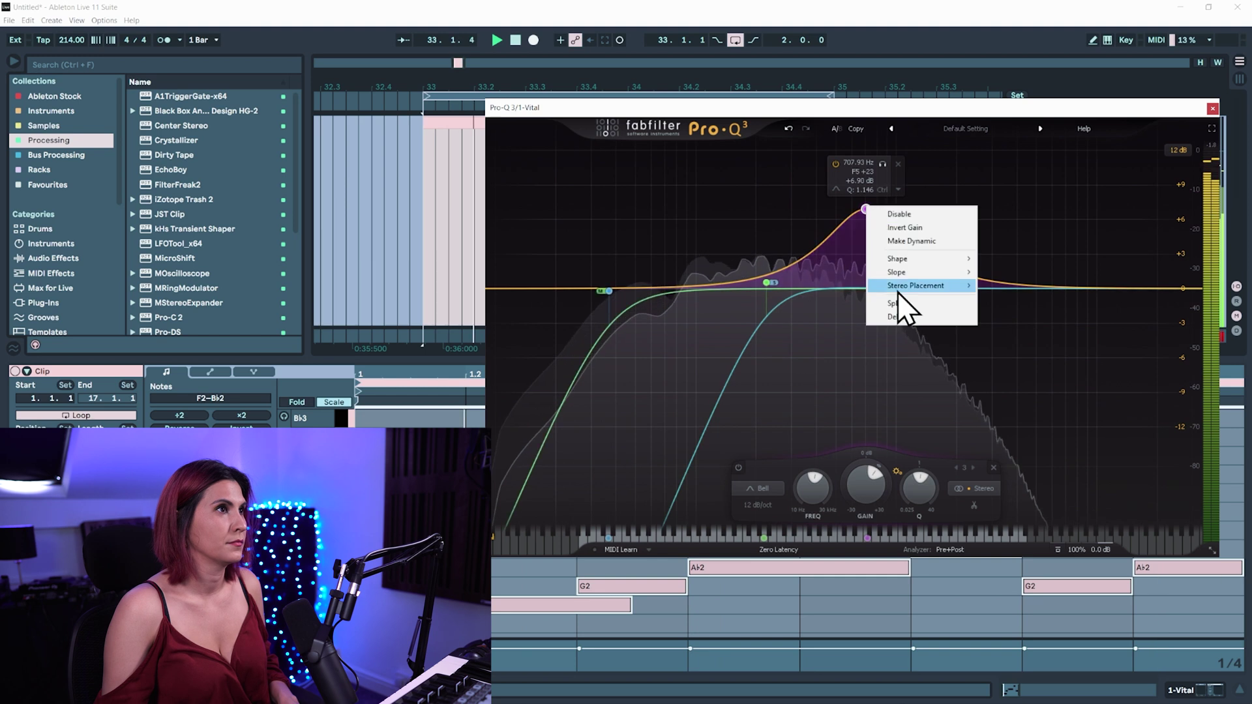
mouse_move(940, 286)
left_click(1005, 339)
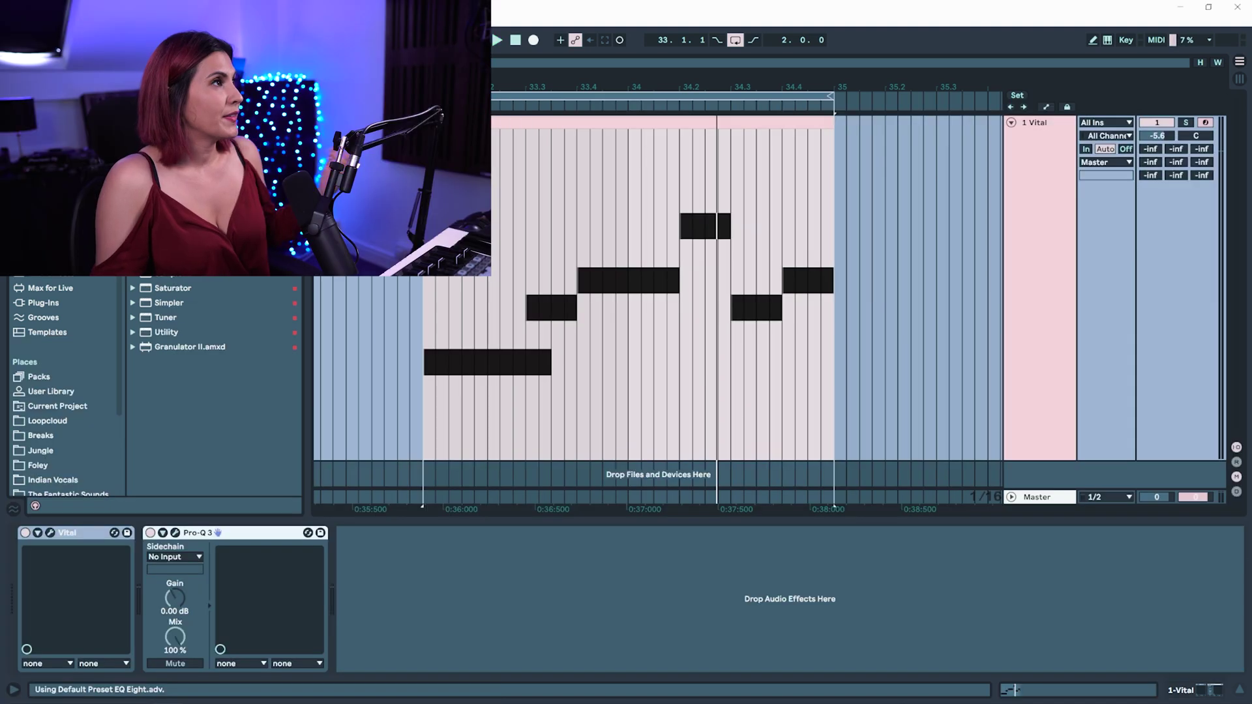
- Add EQ Eight after Pro-Q 3 on the Vital track and set its mode to M/S
left_click_drag(196, 274, 468, 623)
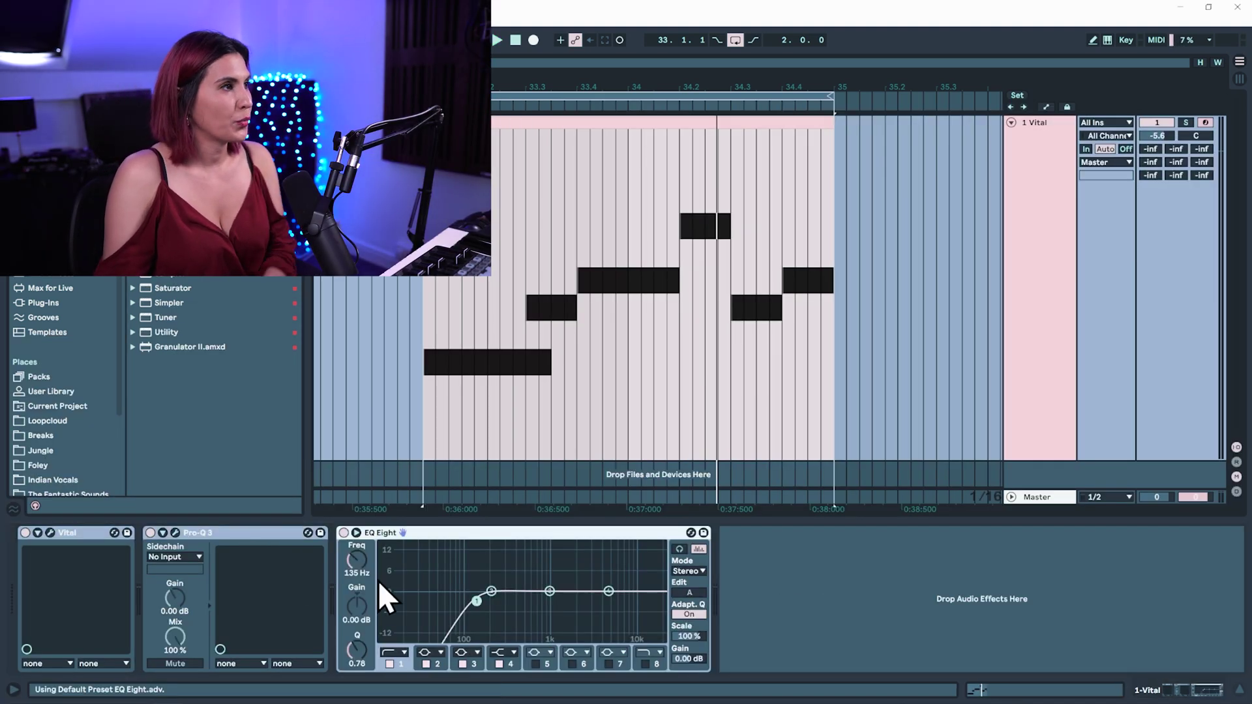
left_click(697, 572)
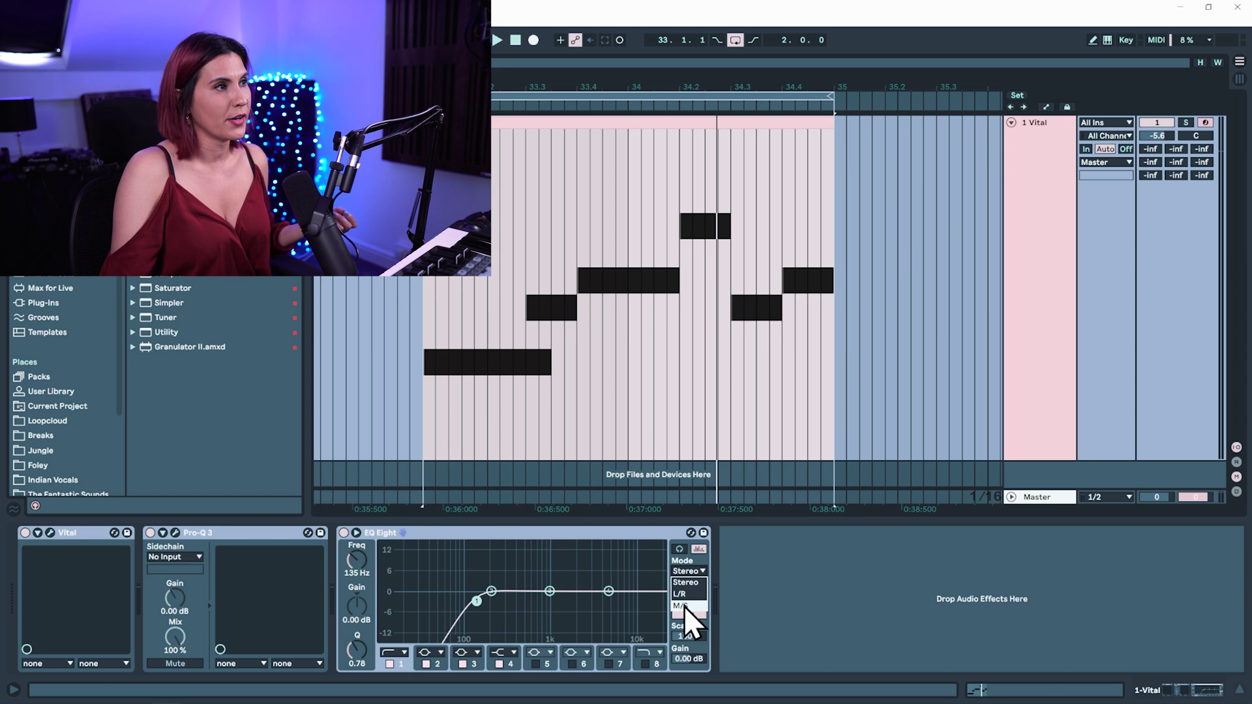
left_click(687, 607)
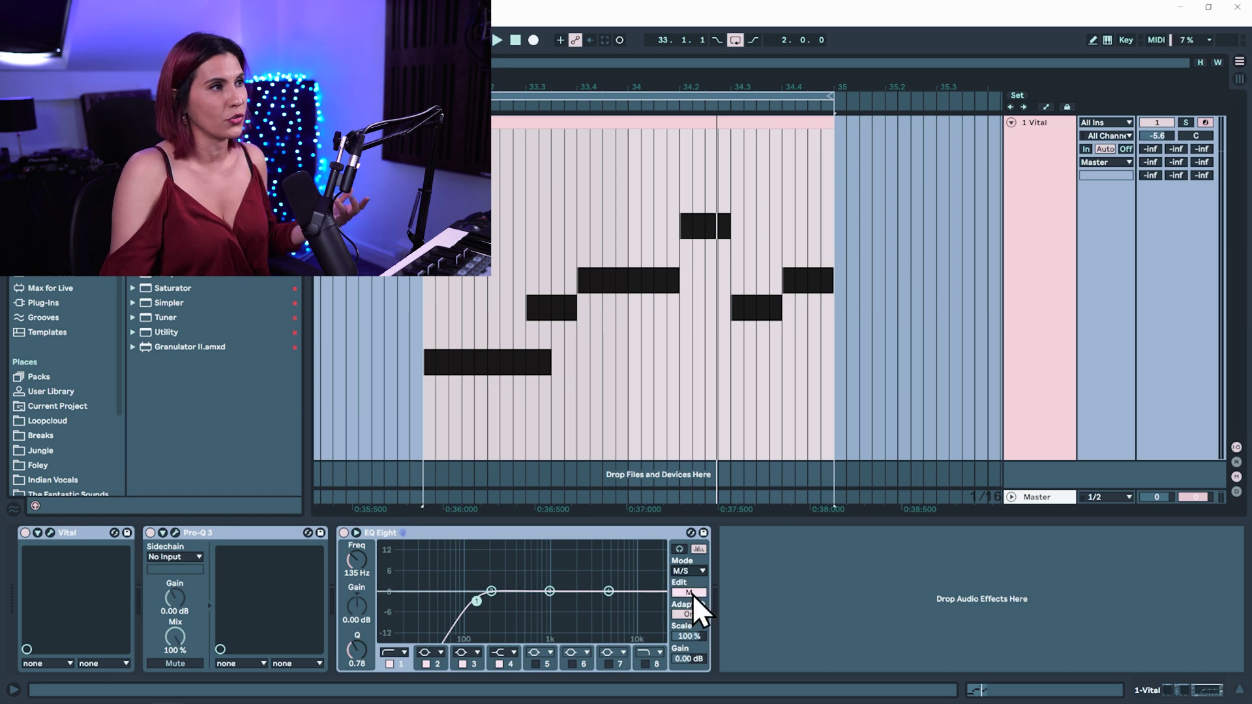
- Boost EQ Eight's side channel by 6.82 dB at 539 Hz with a Q of 0.36, and return editing to the mid channel
left_click(690, 593)
left_click(702, 594)
left_click(700, 594)
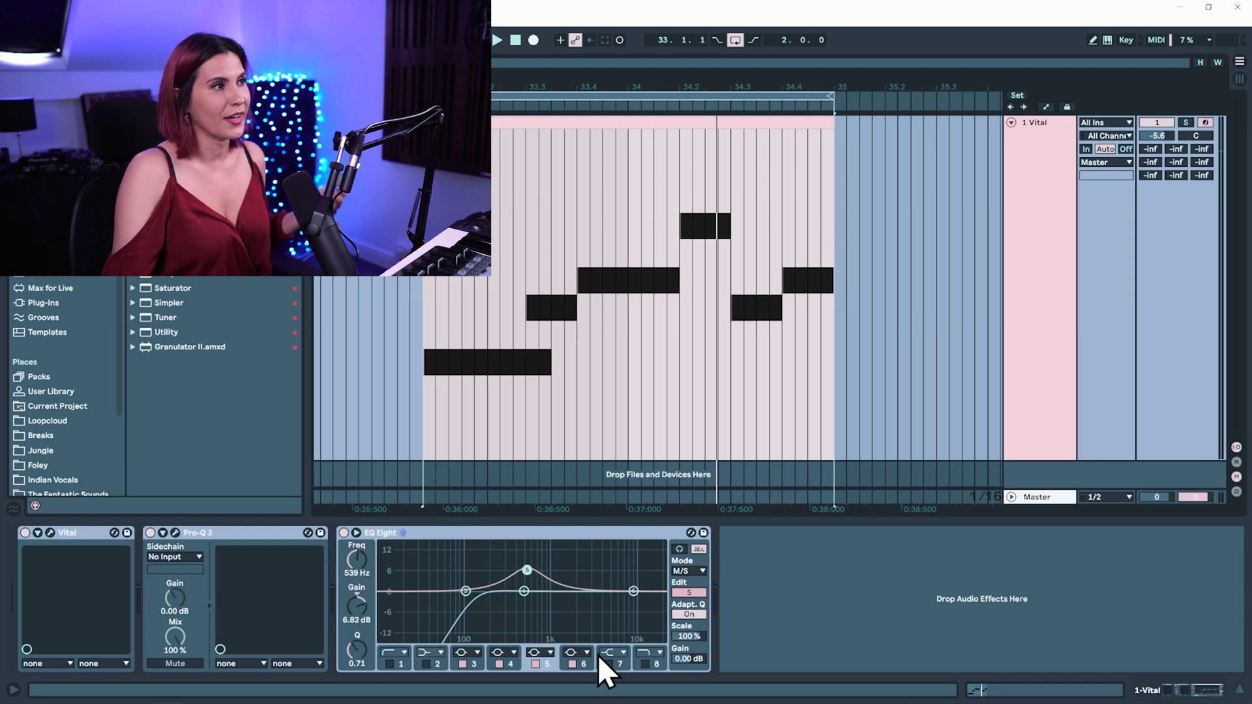
left_click_drag(345, 654, 519, 626)
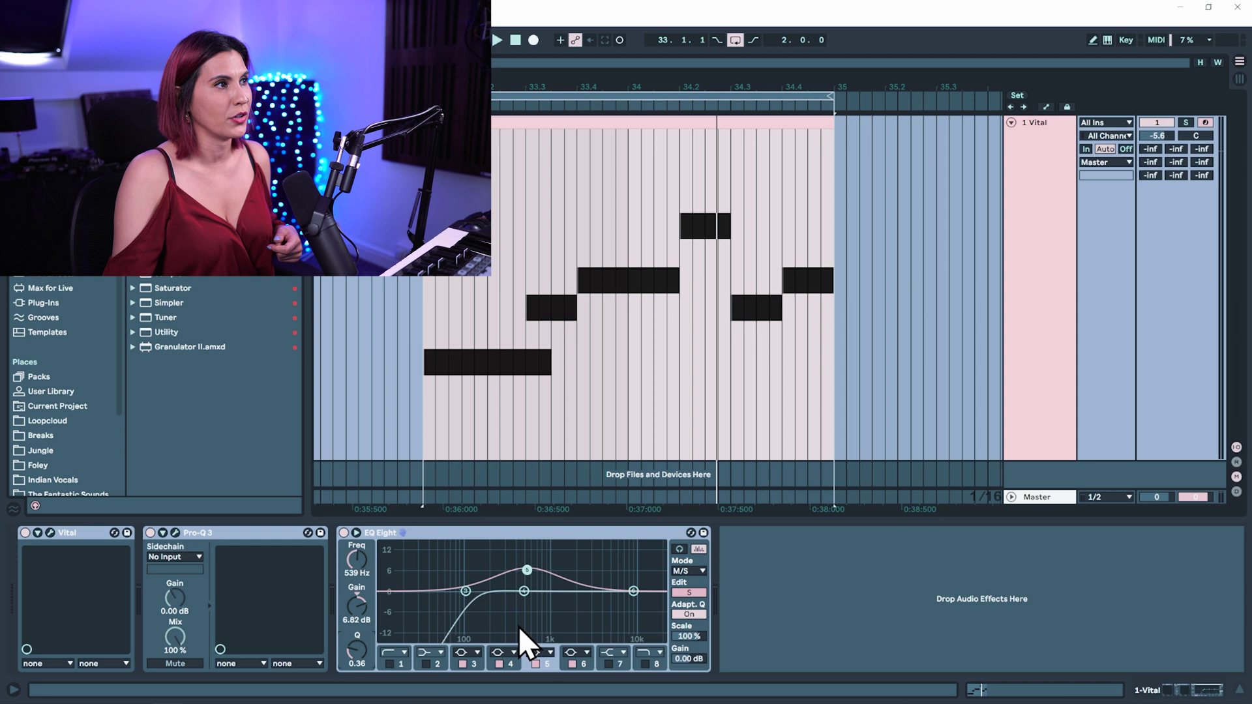
left_click(688, 593)
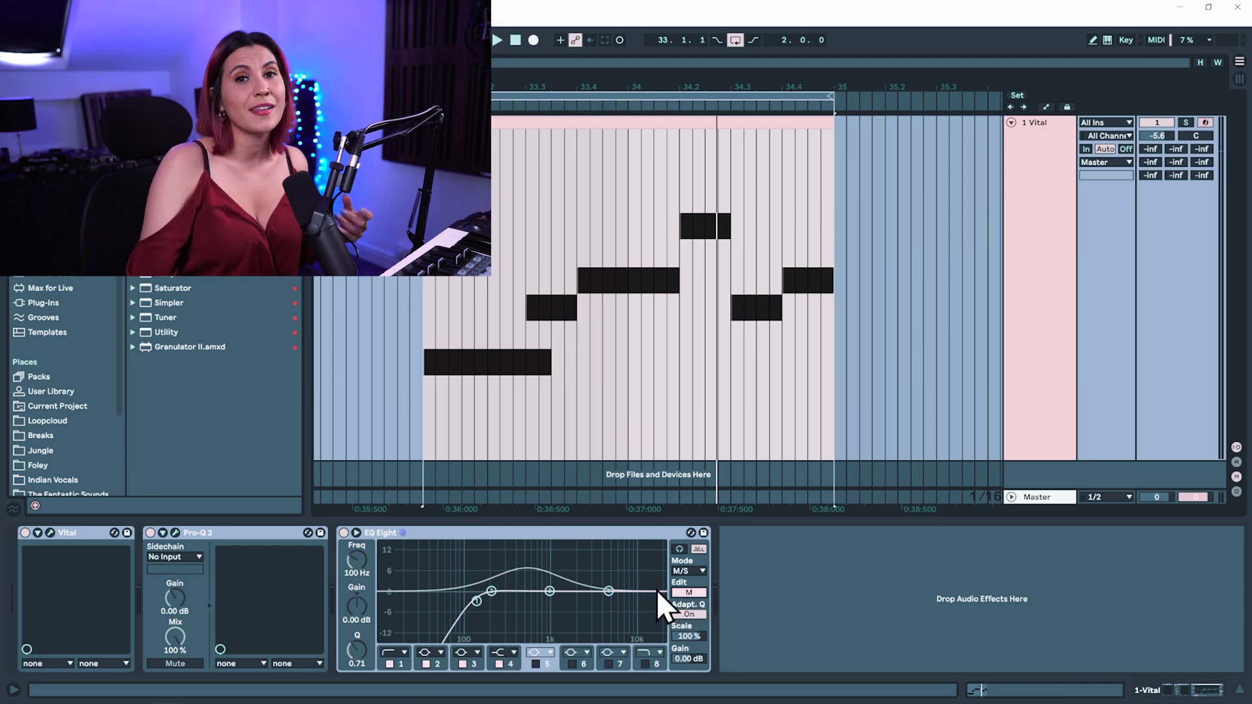
left_click(357, 533)
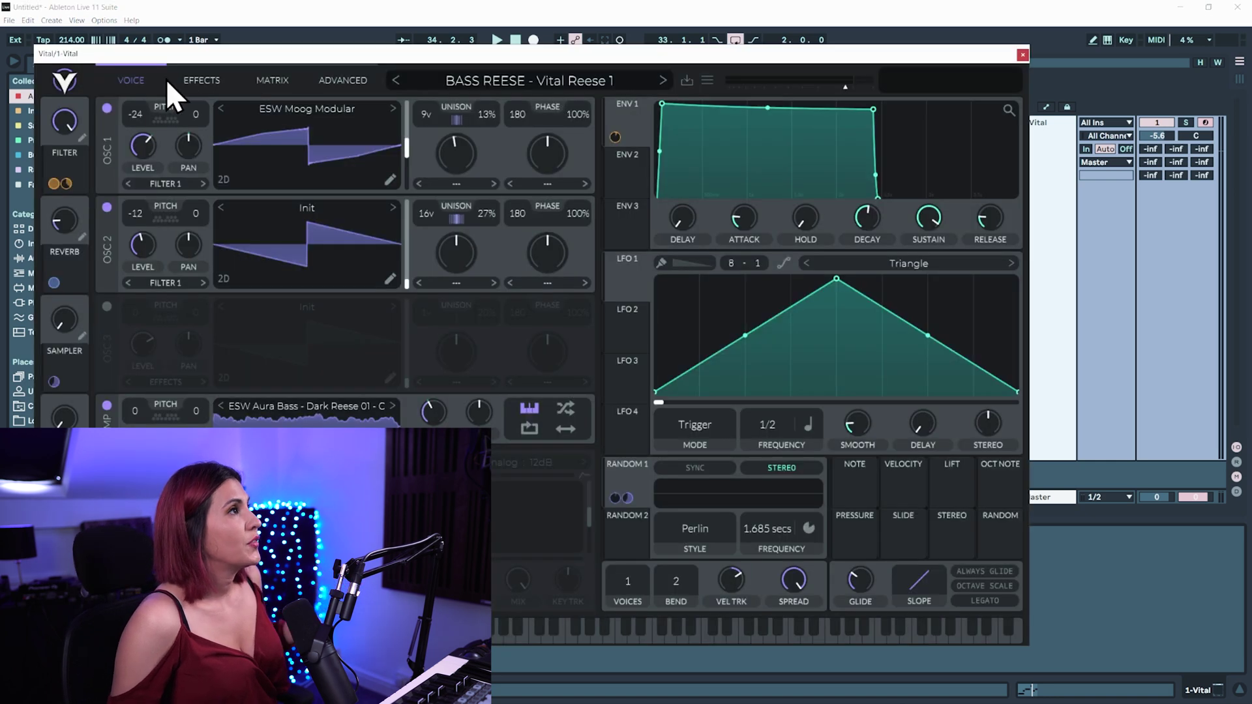
- Enable Vital's Chorus effect and adjust its mix while the clip plays
left_click(201, 79)
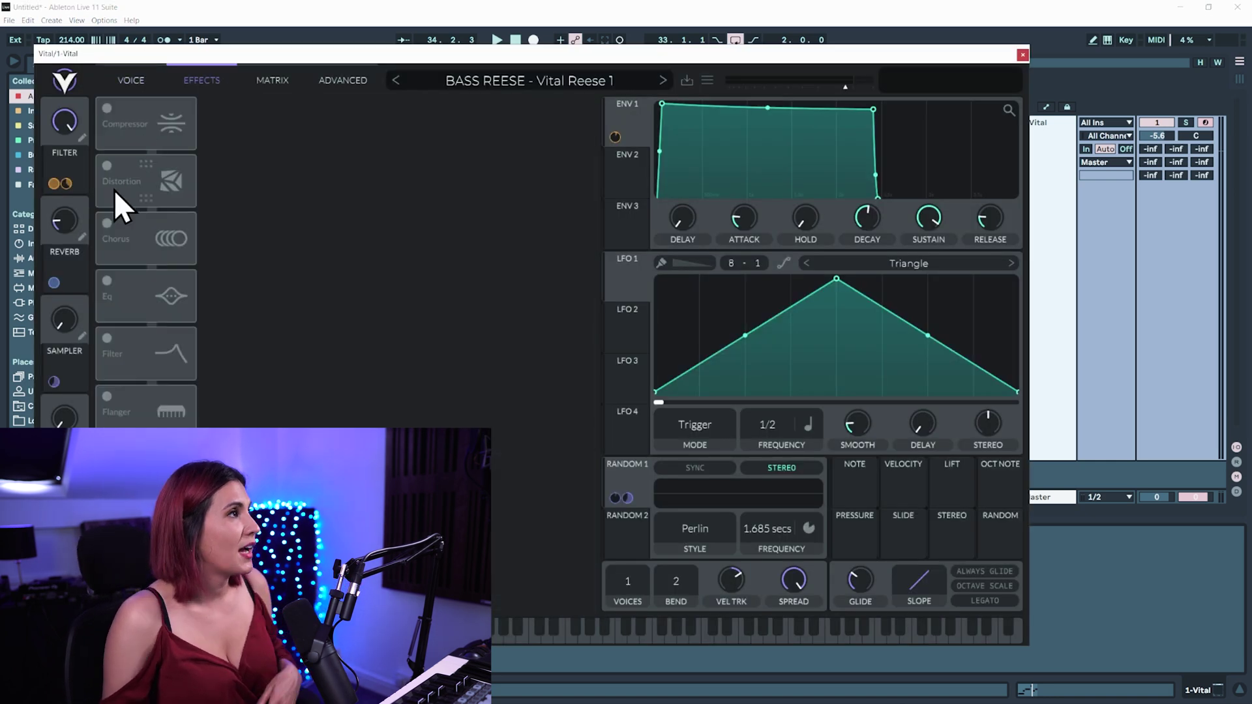
left_click(109, 223)
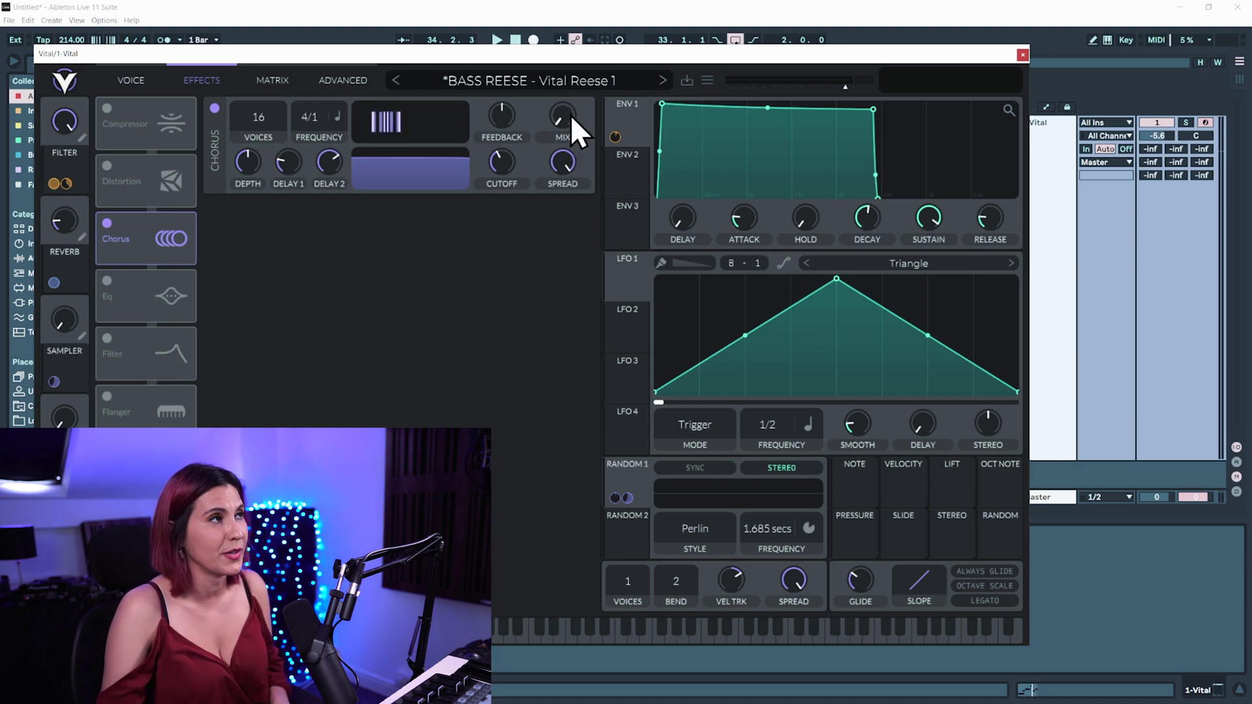
key("space")
left_click_drag(572, 112, 515, 136)
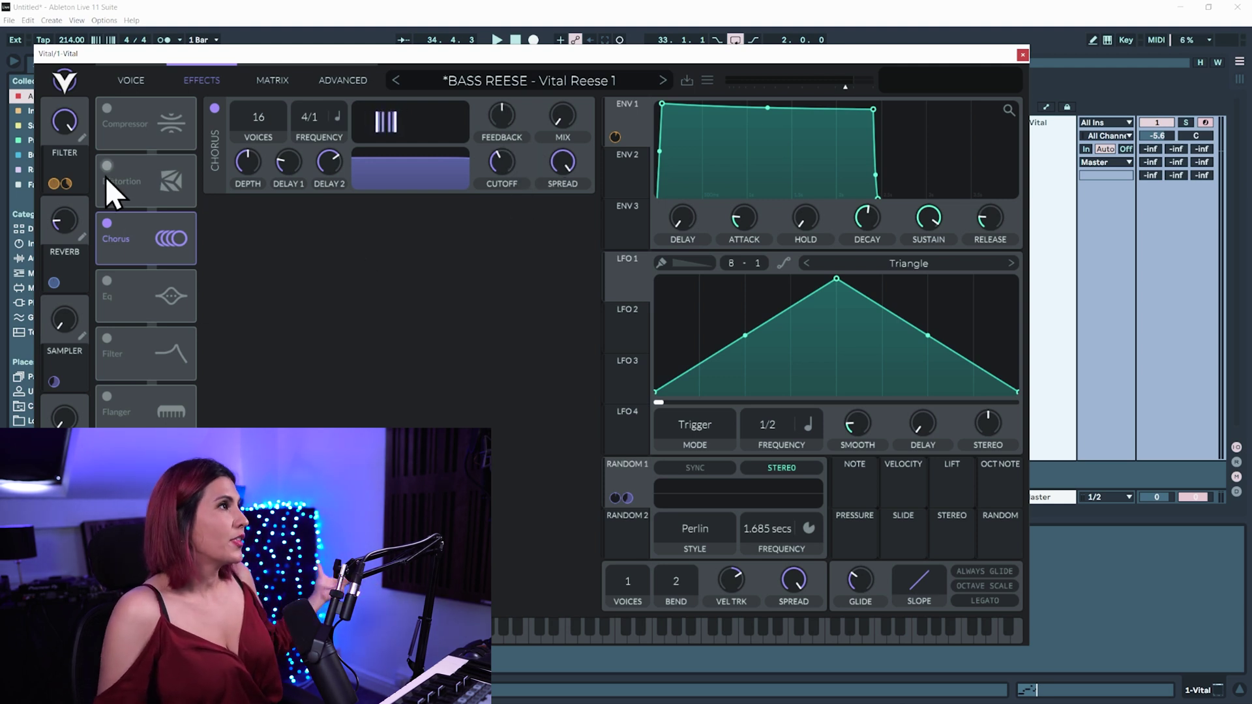
- Enable Vital's Delay in place of Chorus, raising its mix and lowering its feedback during playback
left_click(107, 511)
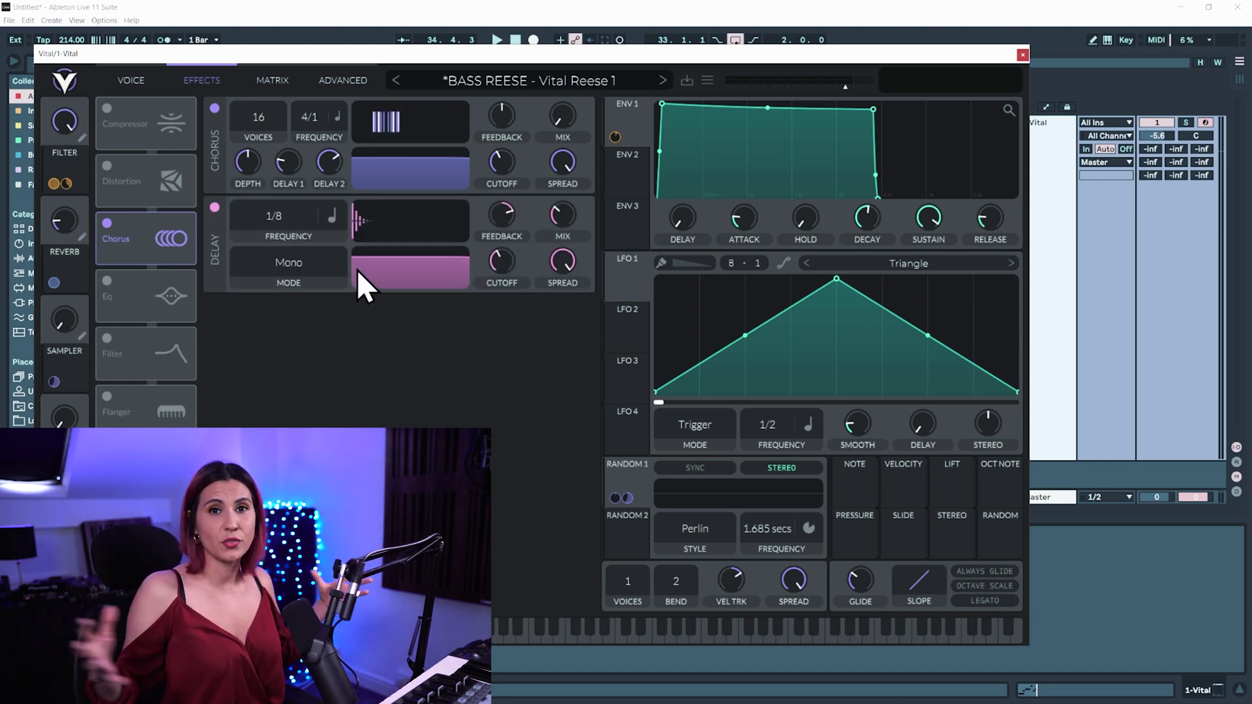
left_click(215, 109)
key("space")
left_click_drag(562, 223, 561, 178)
left_click_drag(502, 226, 504, 318)
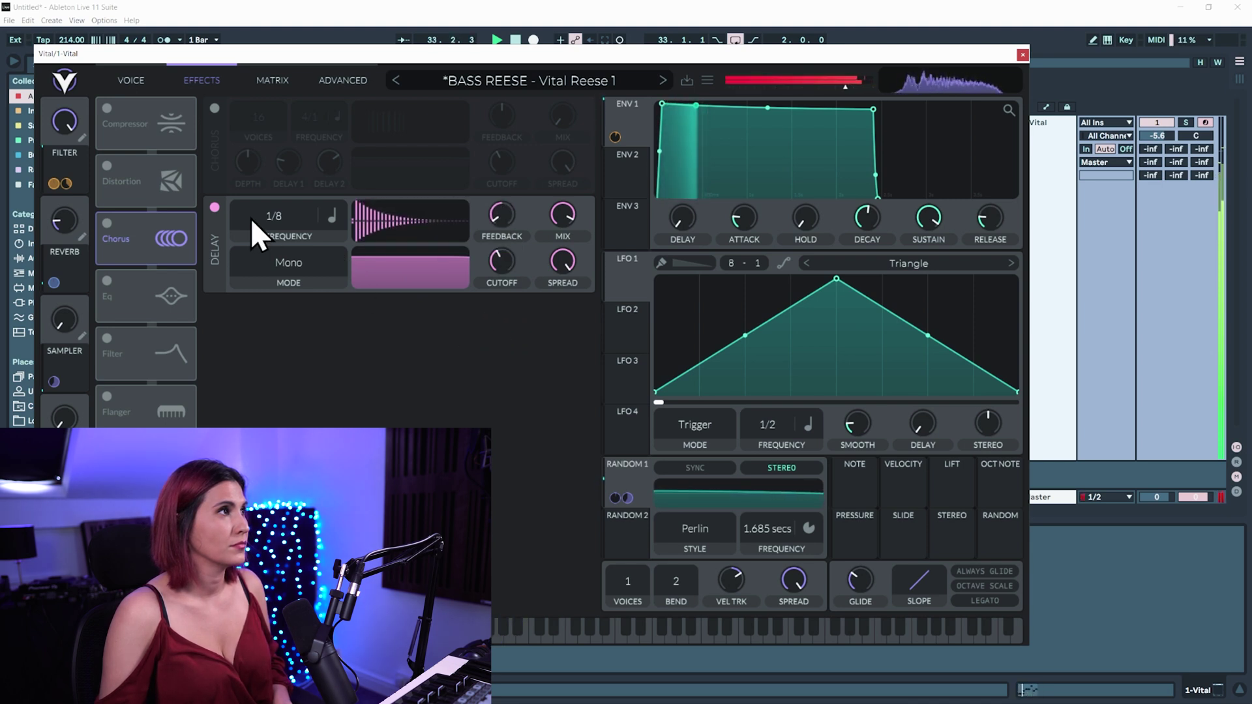
- Replace Vital's Delay with Reverb and raise the Reverb mix while the clip plays
left_click(214, 208)
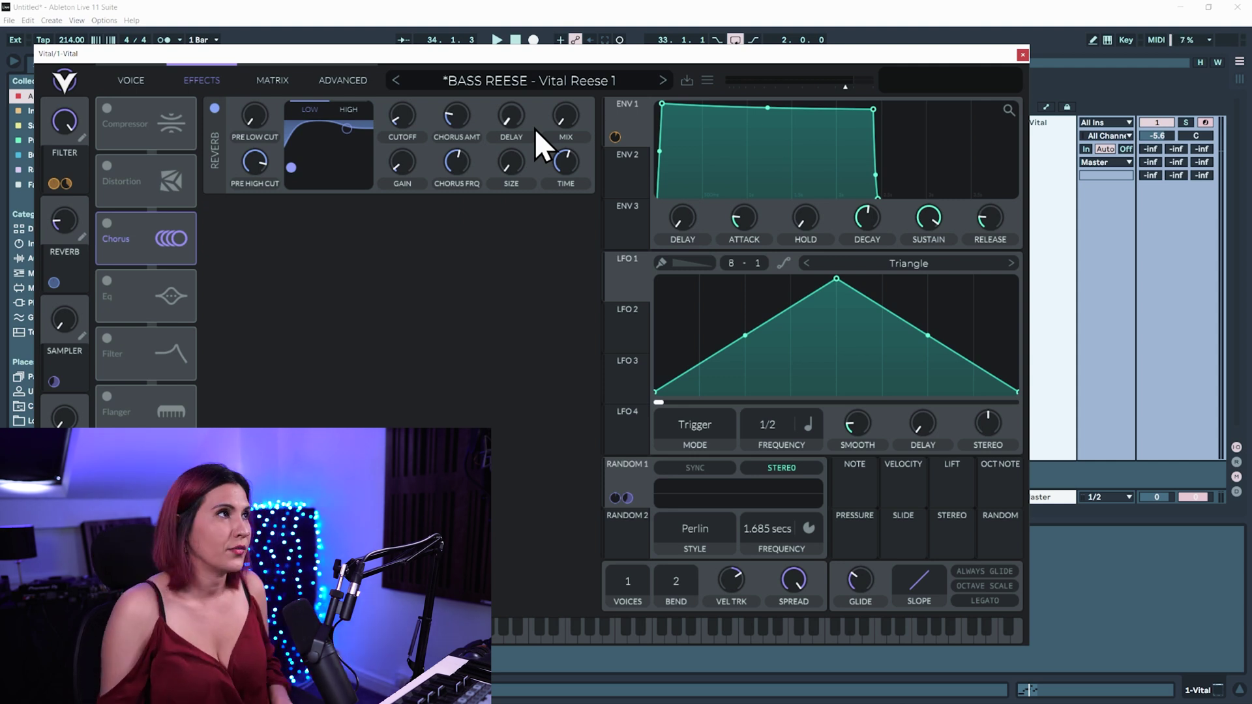
key("space")
left_click_drag(567, 120, 550, 13)
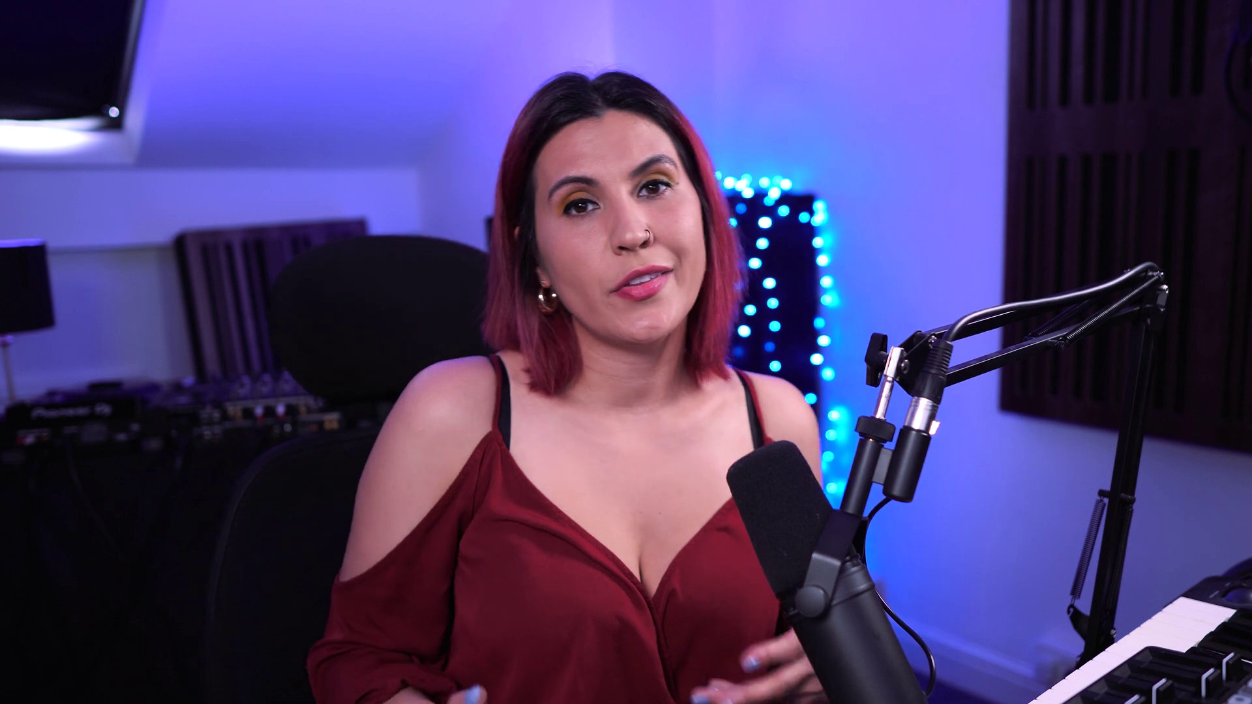